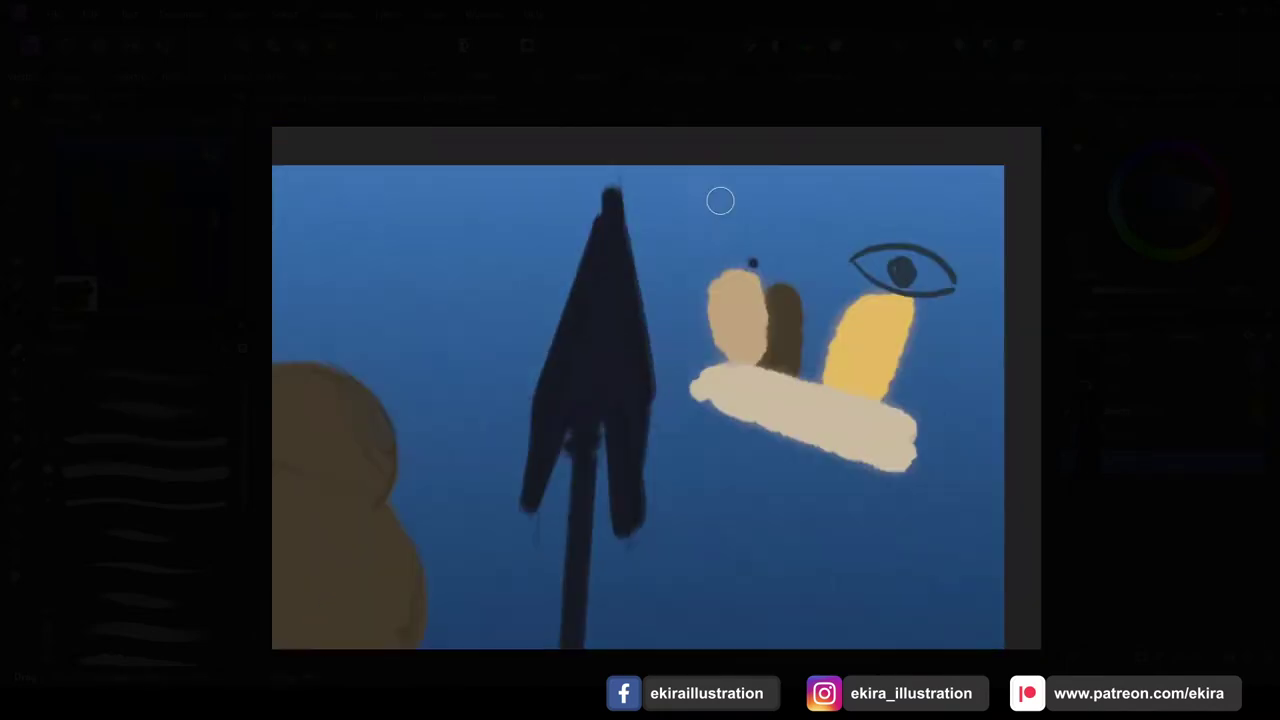
Narrow the spear to a single blade by painting over a prong and transforming the spearhead.
mouse_move(611, 513)
mouse_down()
mouse_move(489, 414)
mouse_move(620, 389)
mouse_move(616, 598)
mouse_up()
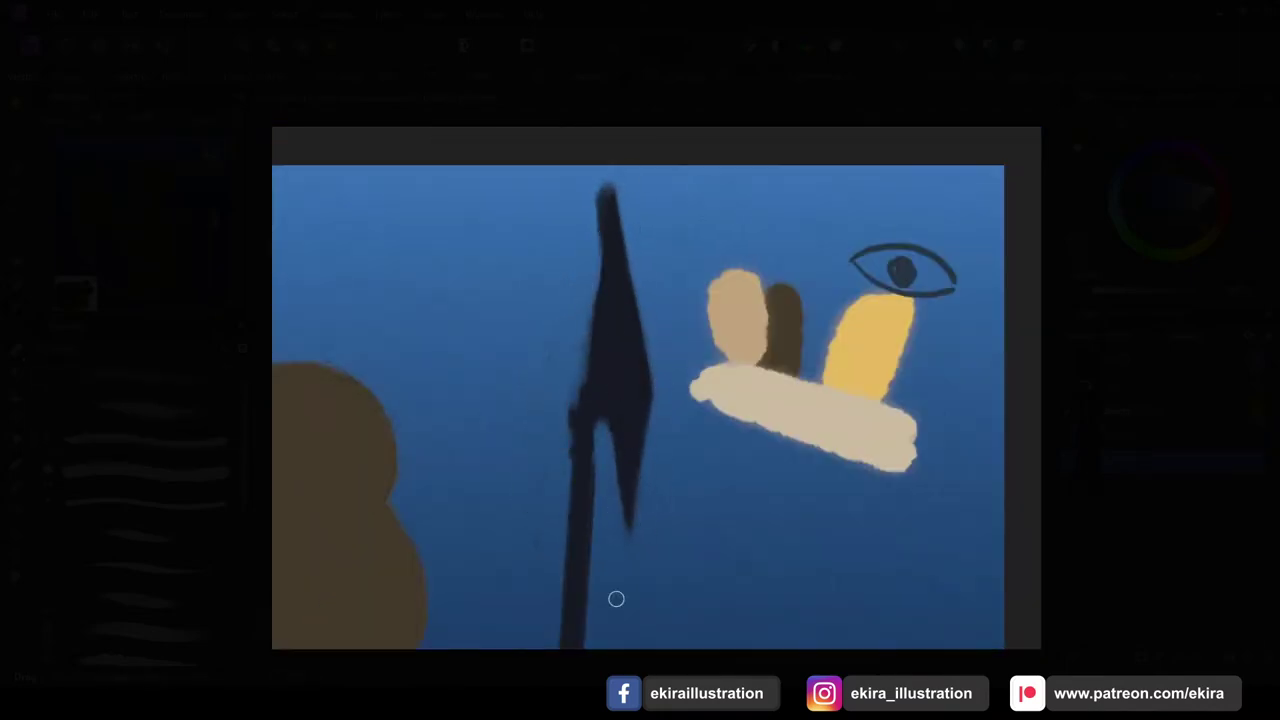
drag(634, 192, 608, 152)
key(ctrl+t)
mouse_move(580, 445)
mouse_down()
mouse_move(665, 184)
mouse_move(640, 466)
mouse_up()
key(ctrl+t)
key(Return)
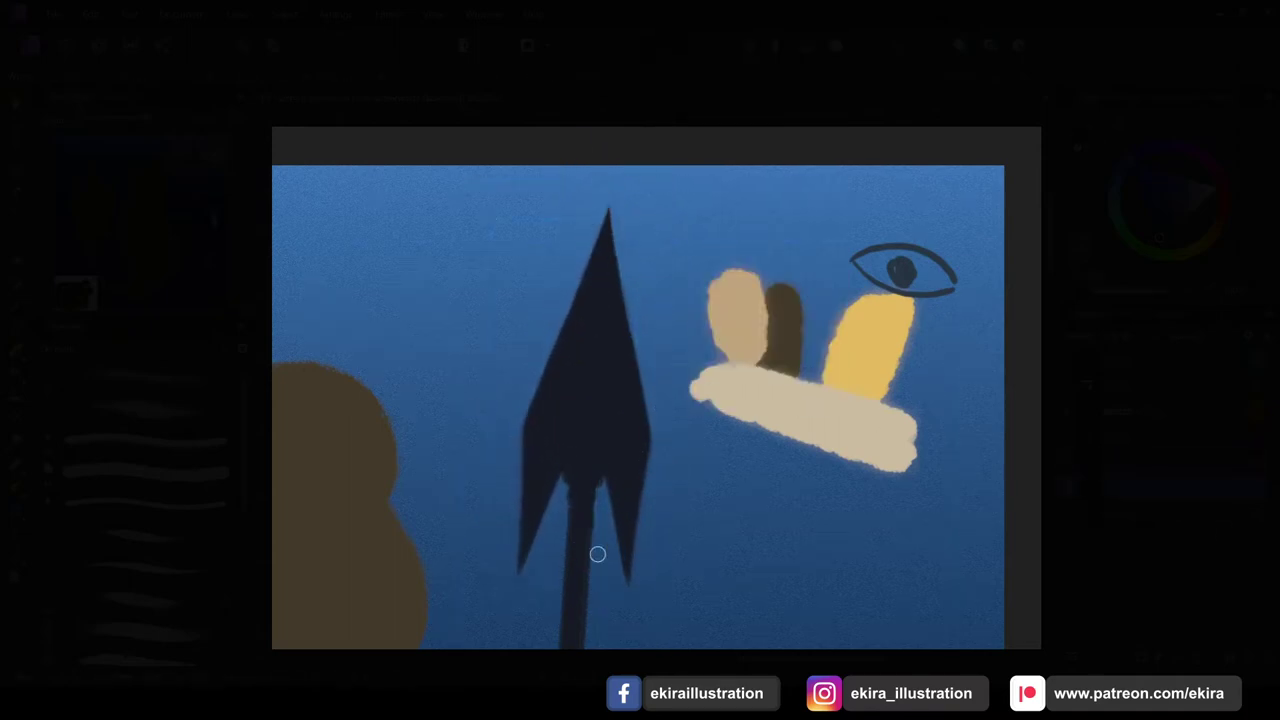
Paint cyan over the frog's lower silhouette to form the mermaid tail.
scroll(597, 554, down, 2)
scroll(631, 349, down, 2)
drag(858, 456, 966, 383)
mouse_move(480, 190)
mouse_down()
mouse_move(500, 470)
mouse_move(620, 600)
mouse_up()
drag(560, 370, 720, 520)
Paint brown fingers over the tail and cover the tail fin's sketch lines with cyan.
mouse_move(600, 370)
mouse_down()
mouse_move(690, 420)
mouse_move(655, 420)
mouse_move(640, 520)
mouse_up()
scroll(585, 370, up, 5)
drag(540, 400, 590, 450)
scroll(557, 437, down, 5)
scroll(531, 543, down, 5)
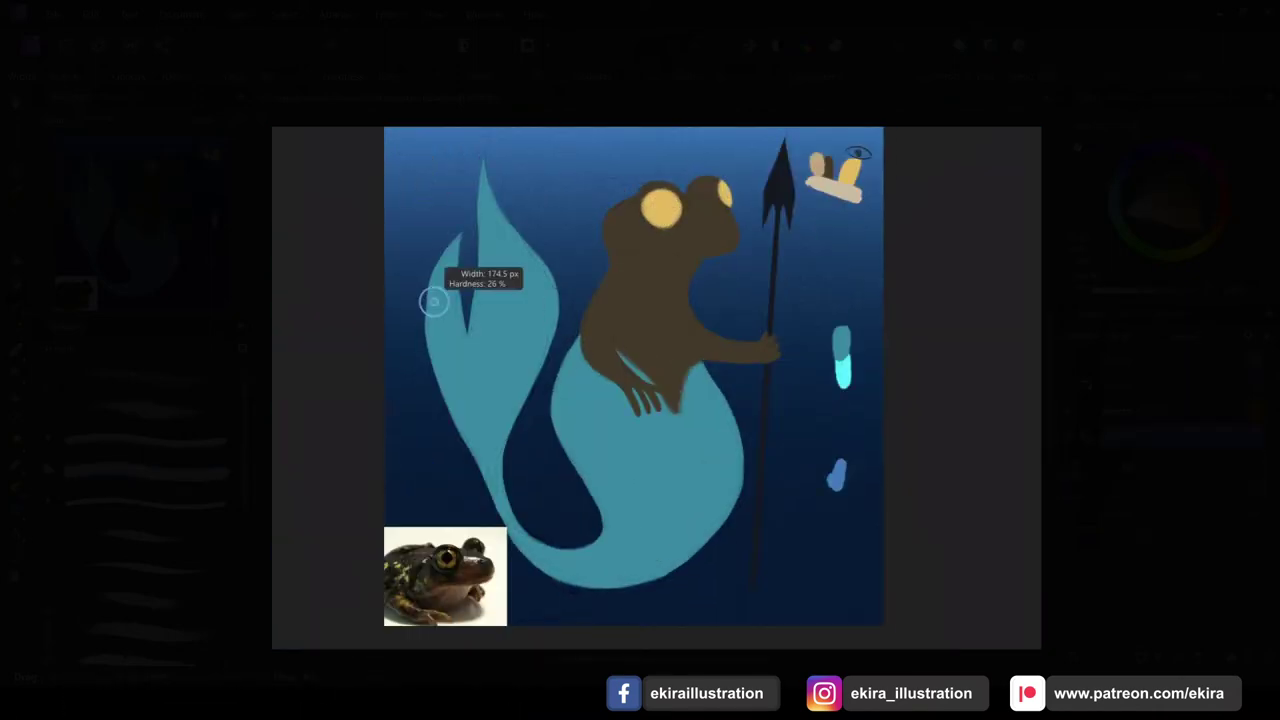
drag(434, 294, 425, 243)
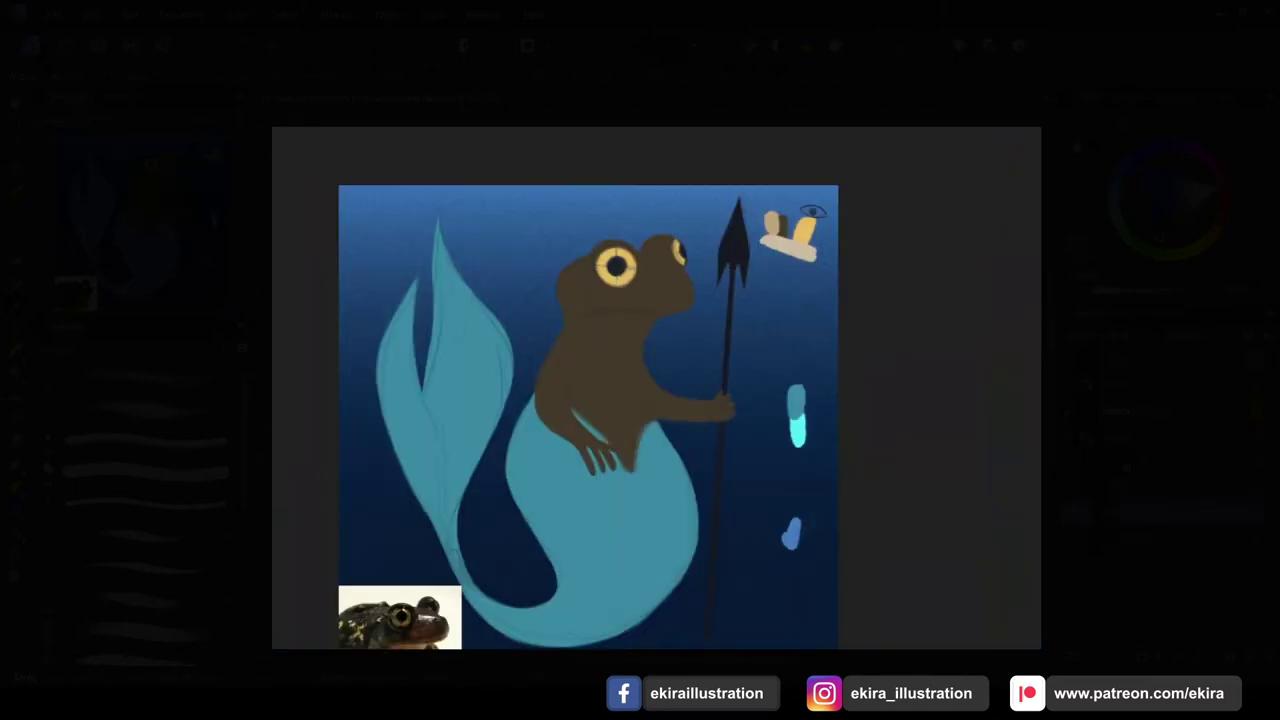
Paint the throat and belly beige, darken the eye halo, and shrink the brush for detail.
drag(637, 300, 640, 400)
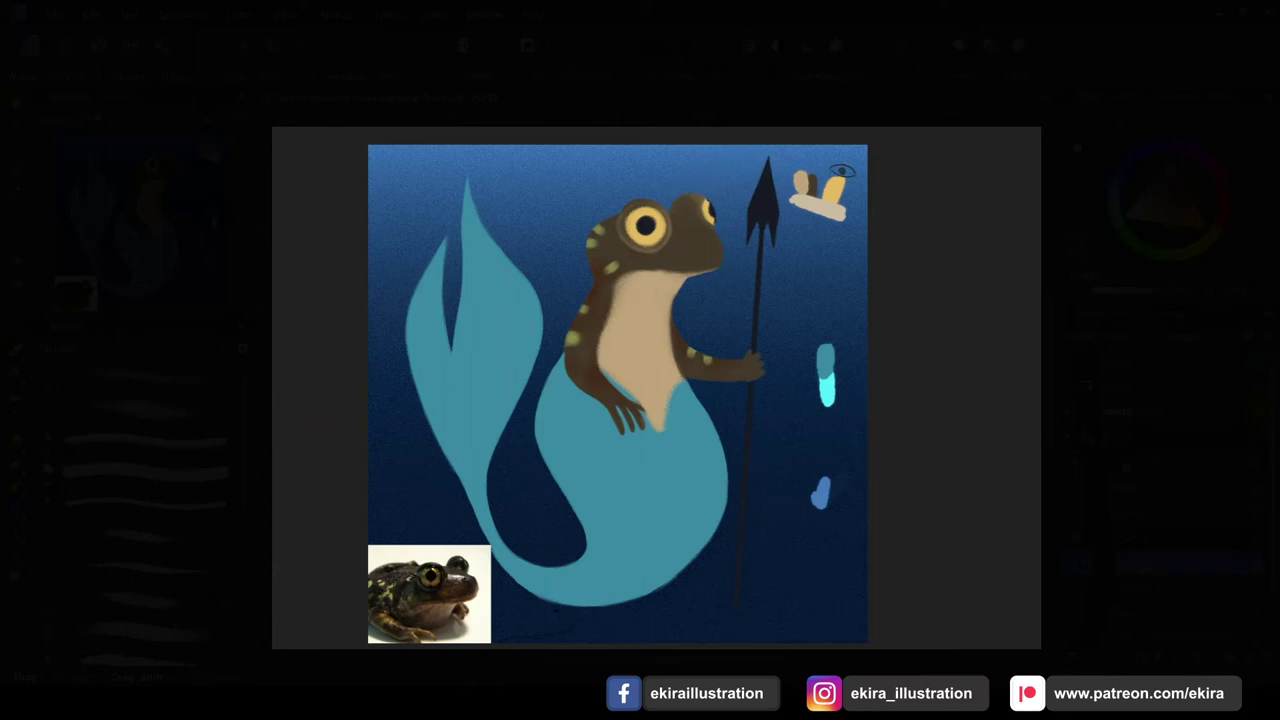
drag(674, 219, 697, 220)
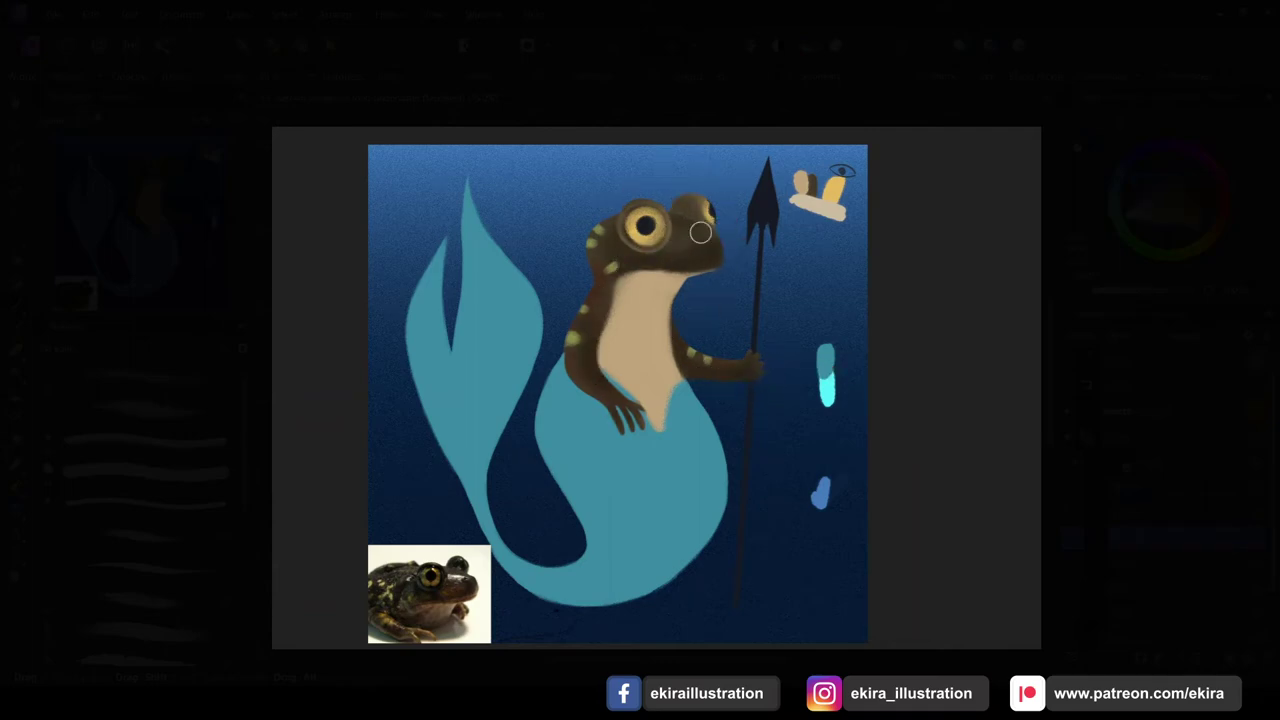
key(bracketleft)
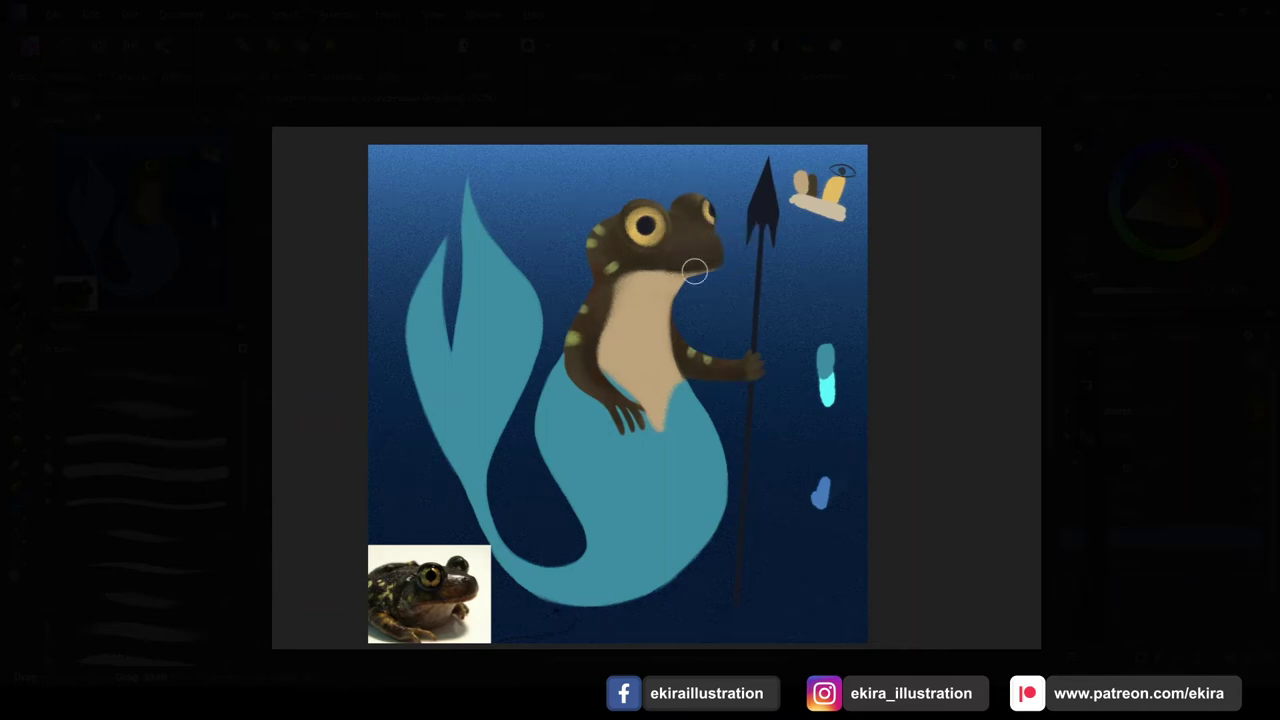
key(bracketleft)
key(bracketleft)
key(bracketleft)
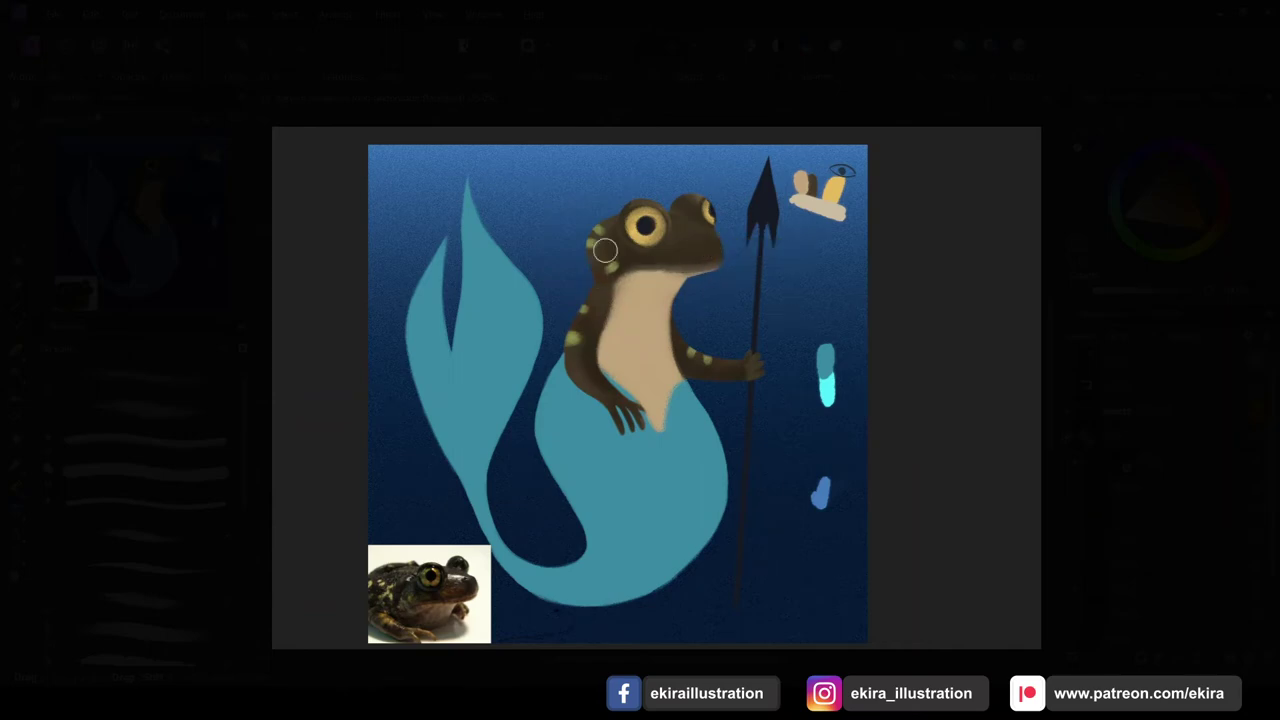
Shade the belly with darker texture, and undo a bright textured cyan pass on the tail.
drag(605, 250, 630, 420)
drag(650, 290, 668, 423)
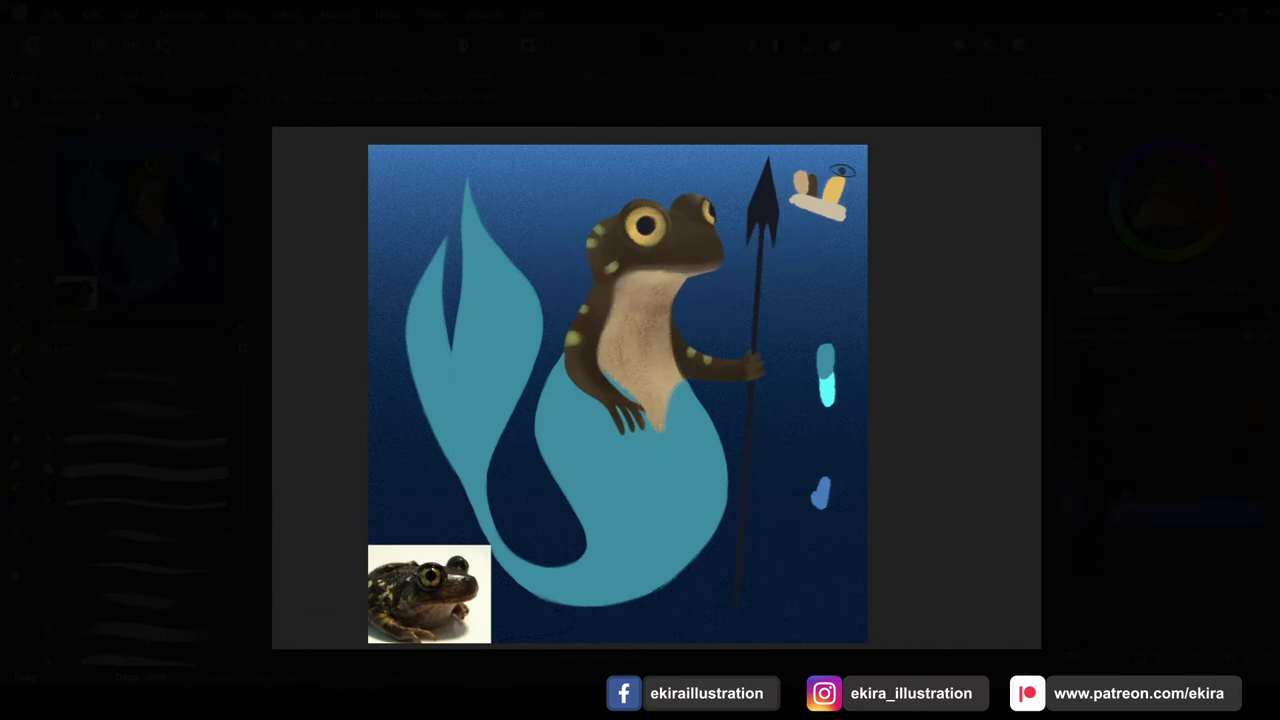
mouse_move(470, 175)
mouse_down()
mouse_move(500, 330)
mouse_move(500, 514)
mouse_move(680, 560)
mouse_up()
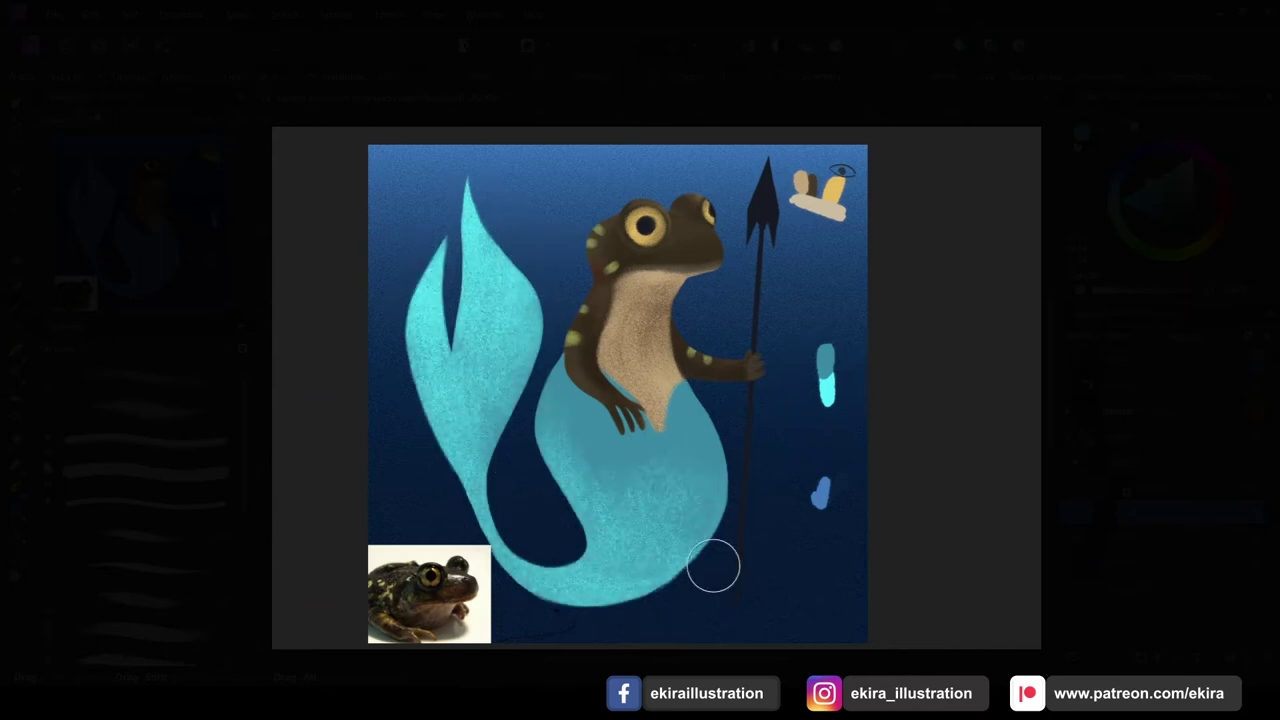
drag(620, 400, 660, 430)
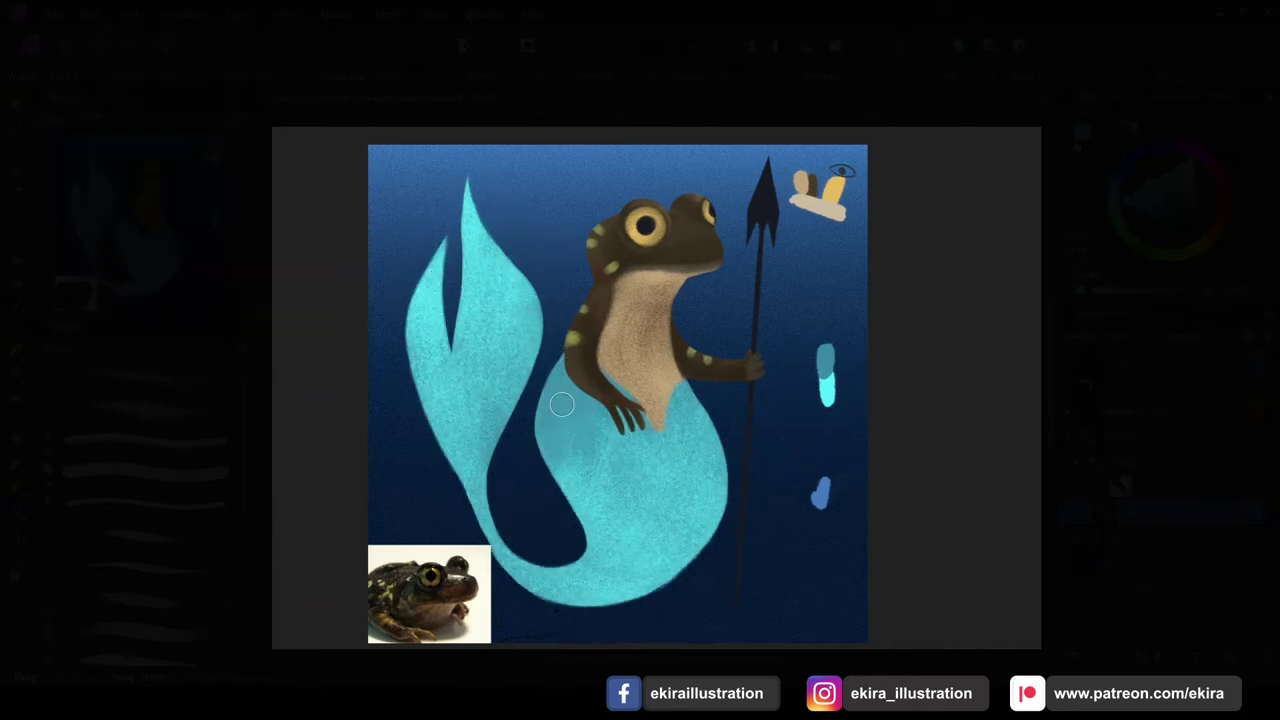
key(ctrl+z)
Softly shade the lower tail and lighten the left fin, then undo the chest speckles.
mouse_move(580, 380)
mouse_down()
mouse_move(600, 506)
mouse_move(502, 533)
mouse_up()
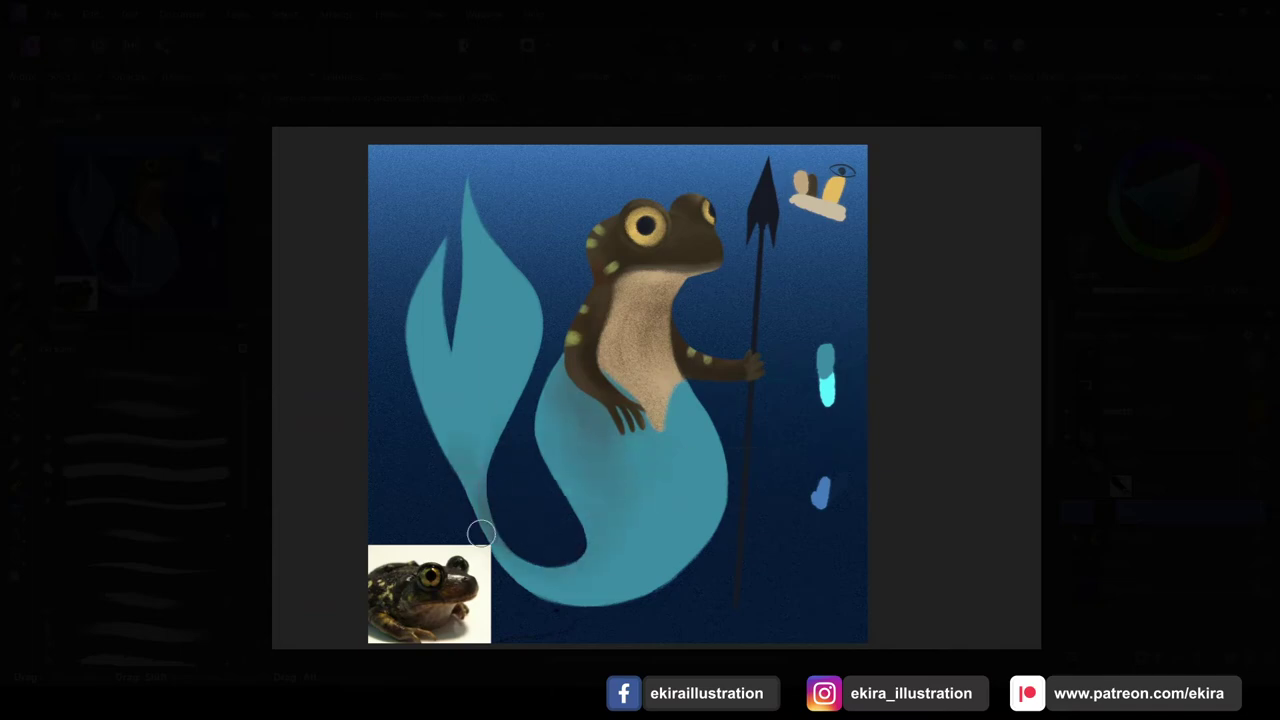
drag(445, 235, 433, 350)
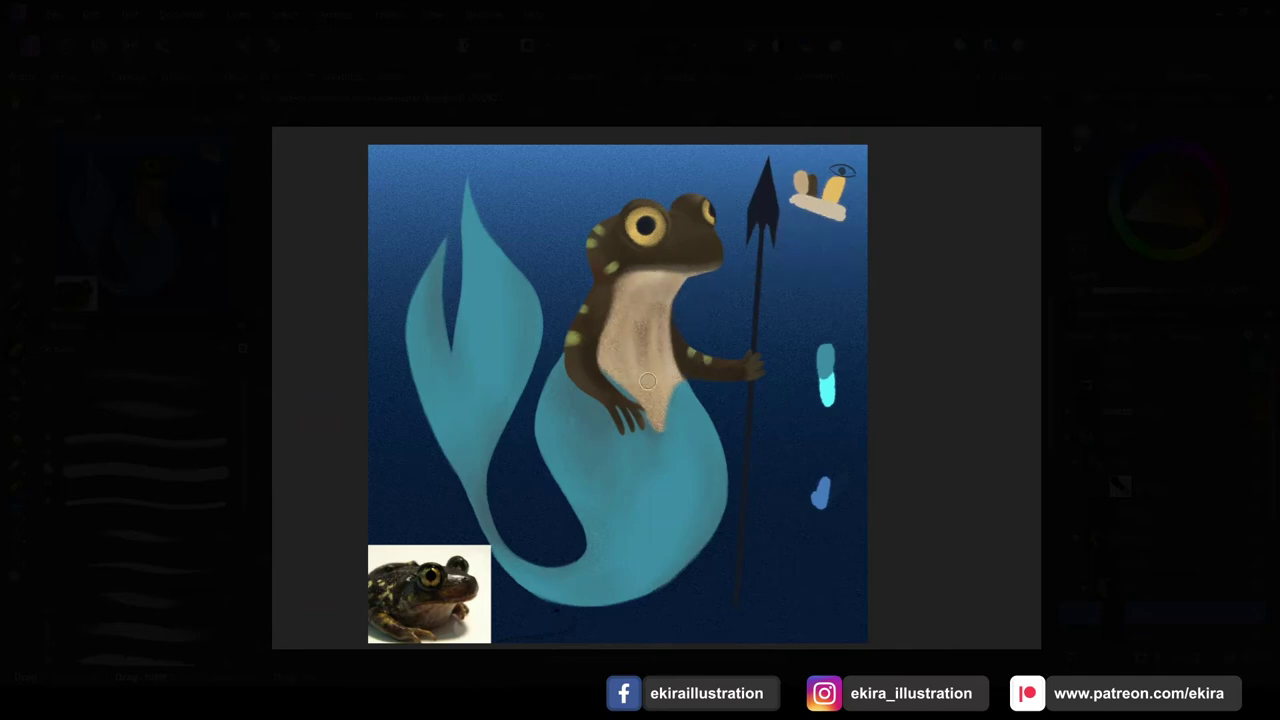
drag(612, 378, 660, 425)
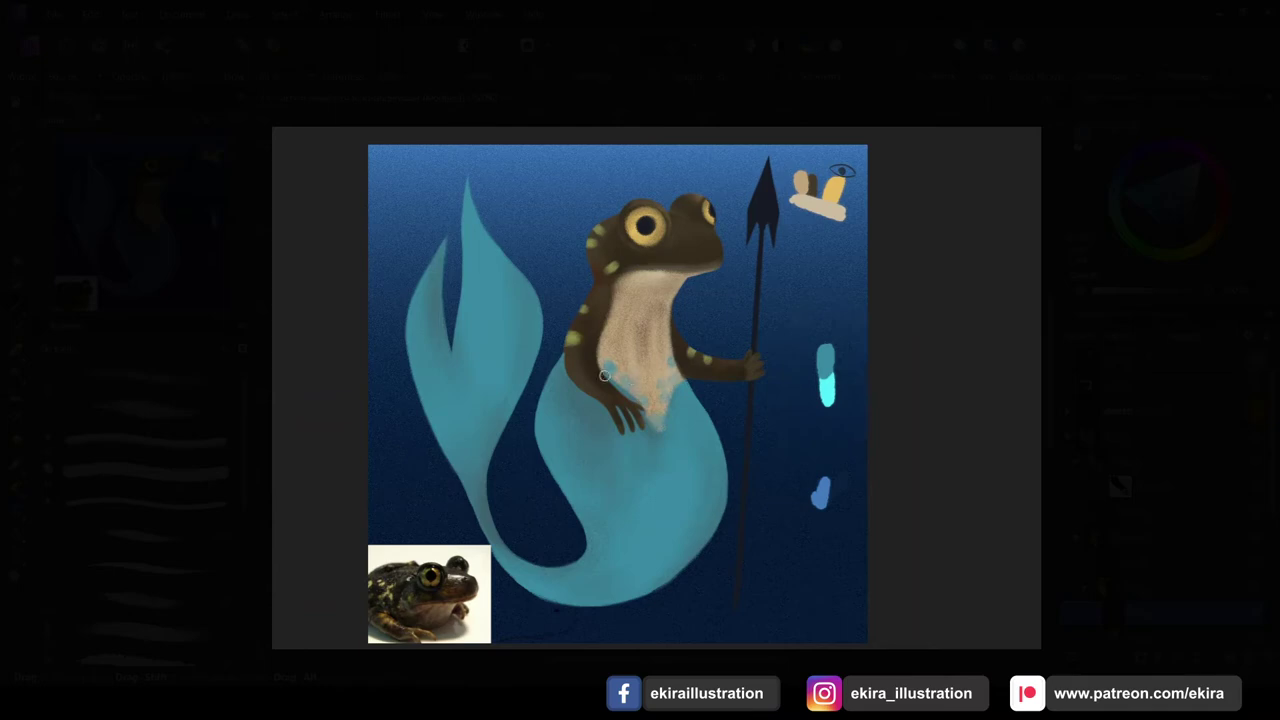
key(ctrl+z)
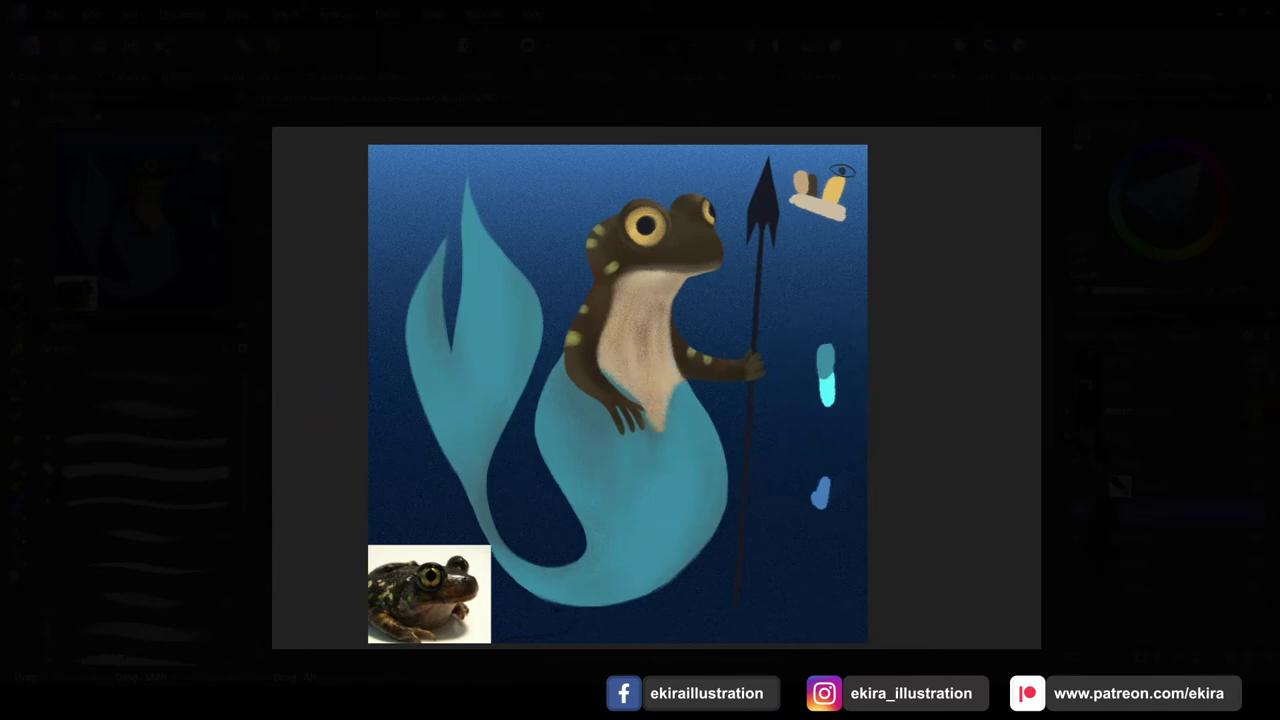
Airbrush bright cyan highlights down the tail fins and across the middle and lower tail.
drag(466, 218, 500, 285)
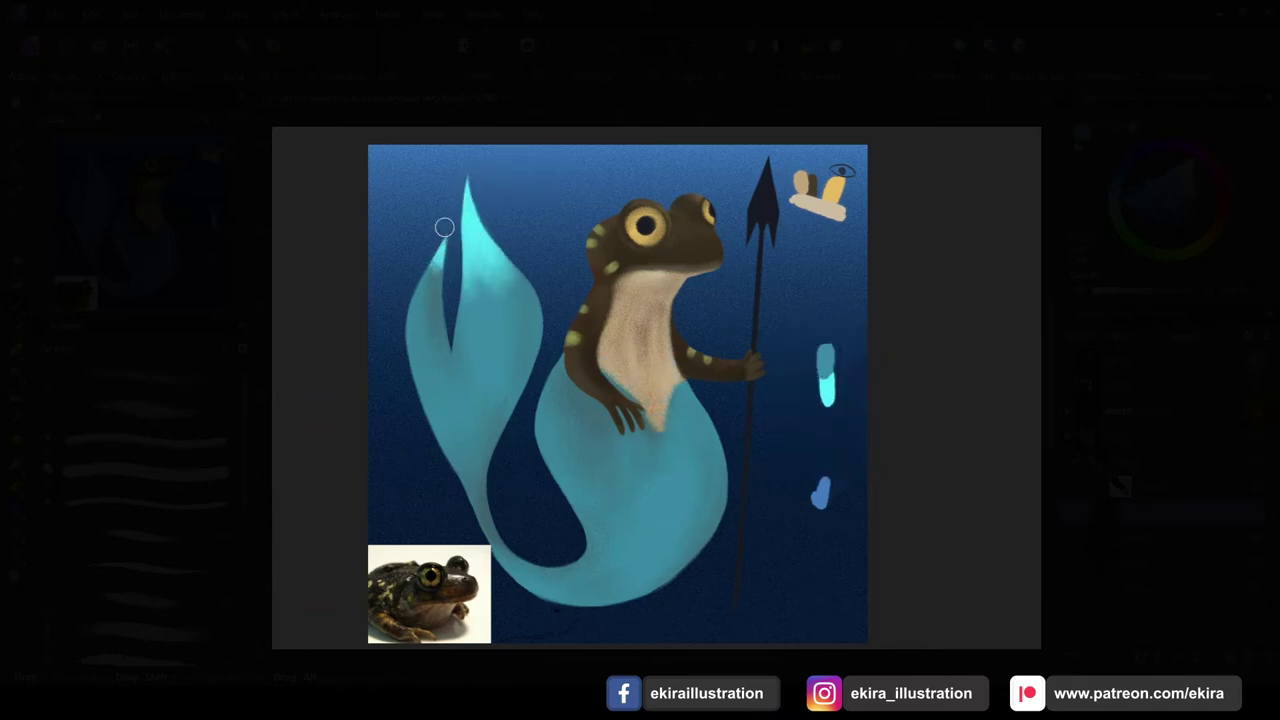
mouse_move(445, 225)
mouse_down()
mouse_move(441, 320)
mouse_move(520, 280)
mouse_move(470, 320)
mouse_up()
mouse_move(500, 270)
mouse_down()
mouse_move(520, 350)
mouse_move(540, 337)
mouse_move(470, 360)
mouse_up()
mouse_move(505, 310)
mouse_down()
mouse_move(485, 390)
mouse_move(420, 420)
mouse_up()
mouse_move(510, 360)
mouse_down()
mouse_move(464, 407)
mouse_move(490, 340)
mouse_up()
drag(480, 410, 530, 320)
mouse_move(440, 300)
mouse_down()
mouse_move(500, 474)
mouse_move(432, 403)
mouse_up()
Undo the last strokes and repaint the left and lower-left fin brighter cyan.
key(ctrl+z)
mouse_move(410, 360)
mouse_down()
mouse_move(470, 330)
mouse_move(430, 262)
mouse_up()
drag(515, 275, 491, 393)
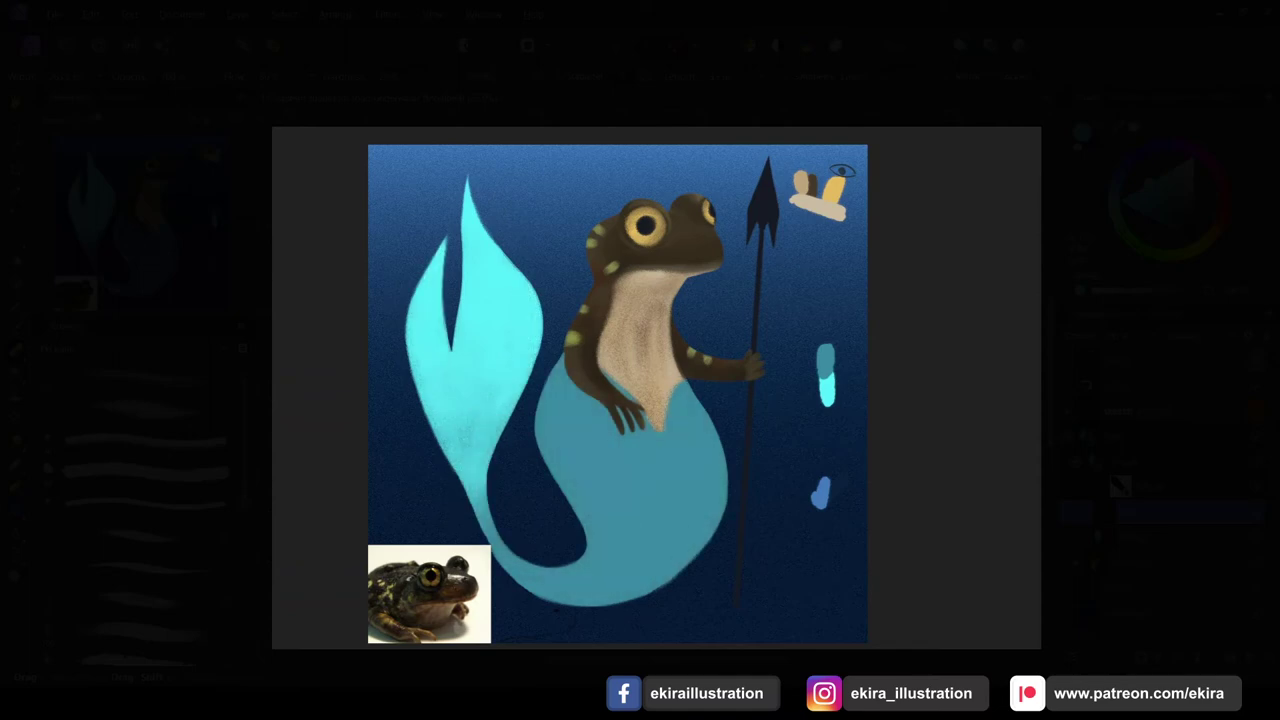
drag(463, 450, 423, 372)
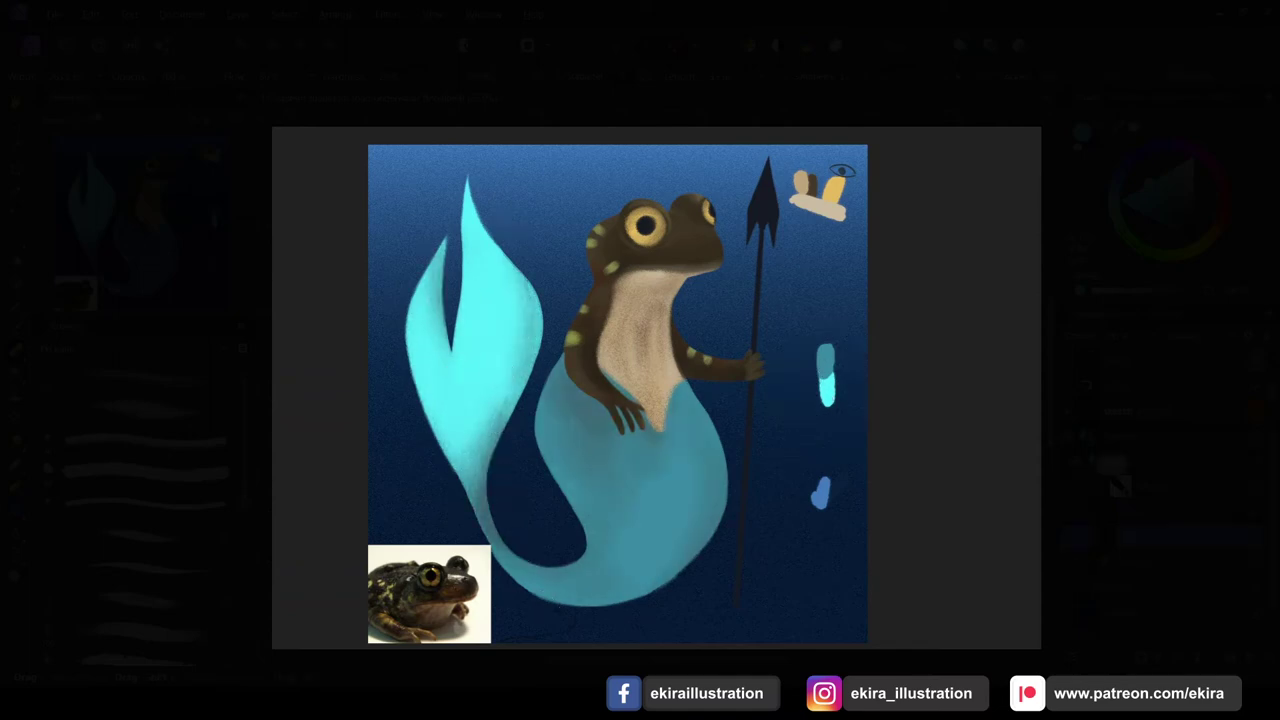
Paint light cyan swirls across the tail body and lower tail.
scroll(146, 459, down, 1)
drag(552, 395, 575, 412)
drag(600, 450, 622, 468)
drag(686, 400, 700, 420)
drag(570, 490, 625, 505)
mouse_move(680, 440)
mouse_down()
mouse_move(705, 480)
mouse_move(662, 512)
mouse_move(682, 585)
mouse_up()
drag(585, 558, 622, 600)
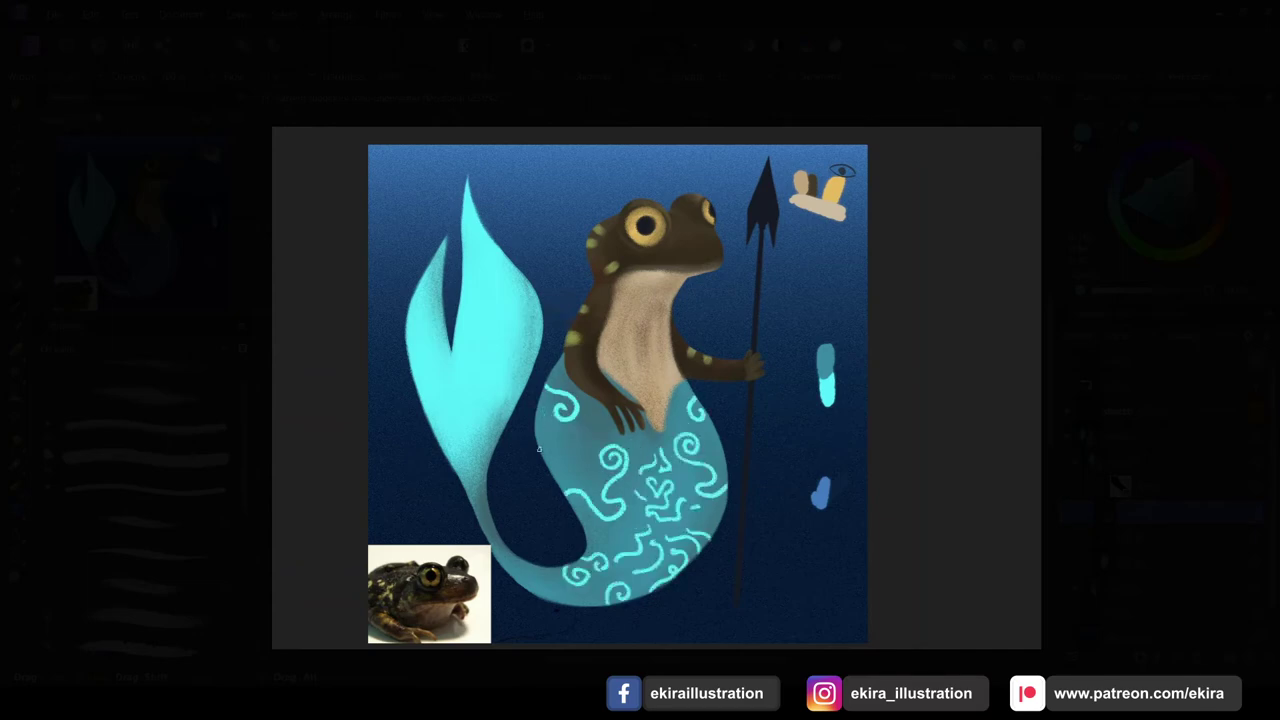
drag(545, 445, 585, 468)
drag(622, 392, 676, 413)
Redraw the fin swirls and make the upper fin glow bright cyan along its edges.
mouse_move(466, 200)
mouse_down()
mouse_move(516, 337)
mouse_move(430, 340)
mouse_move(520, 400)
mouse_move(500, 560)
mouse_move(574, 561)
mouse_move(640, 500)
mouse_move(705, 565)
mouse_up()
key(ctrl+z)
key(ctrl+z)
key(ctrl+z)
mouse_move(438, 425)
mouse_down()
mouse_move(532, 572)
mouse_move(620, 560)
mouse_move(600, 515)
mouse_move(700, 505)
mouse_move(648, 486)
mouse_move(705, 440)
mouse_move(685, 395)
mouse_move(555, 400)
mouse_move(630, 406)
mouse_up()
drag(470, 200, 465, 470)
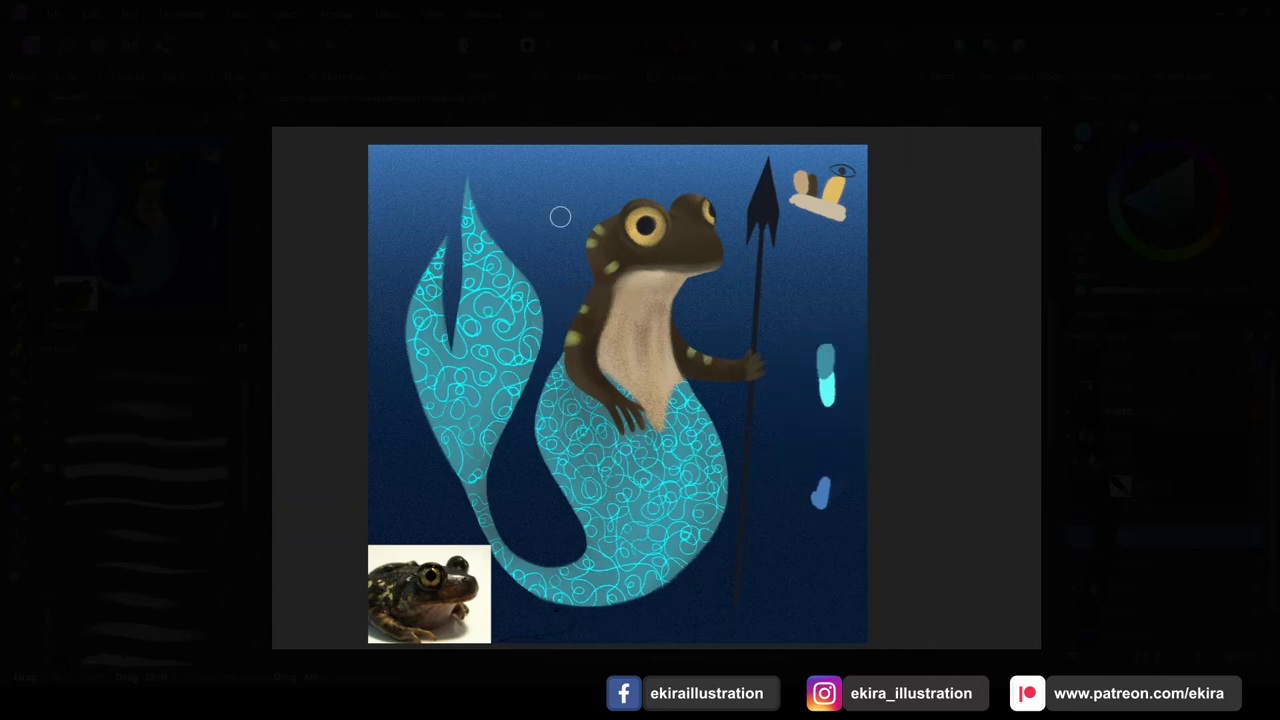
drag(470, 190, 510, 290)
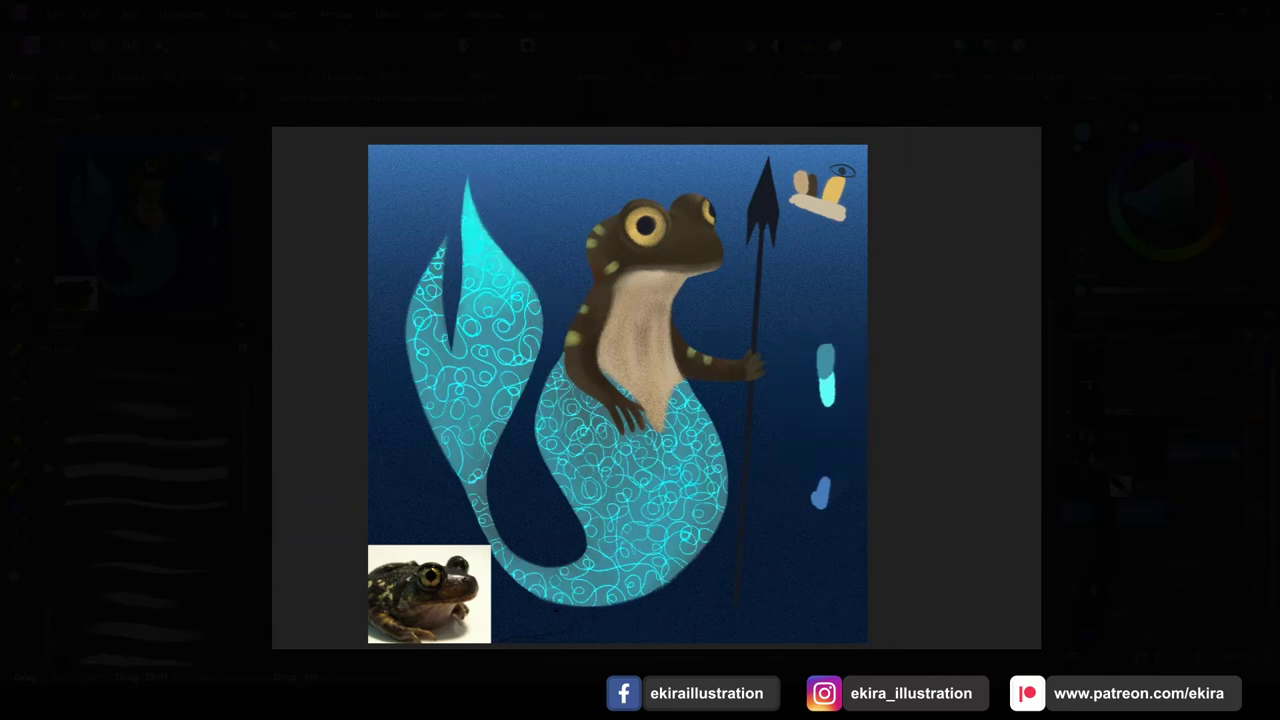
mouse_move(524, 276)
mouse_down()
mouse_move(531, 369)
mouse_move(502, 458)
mouse_up()
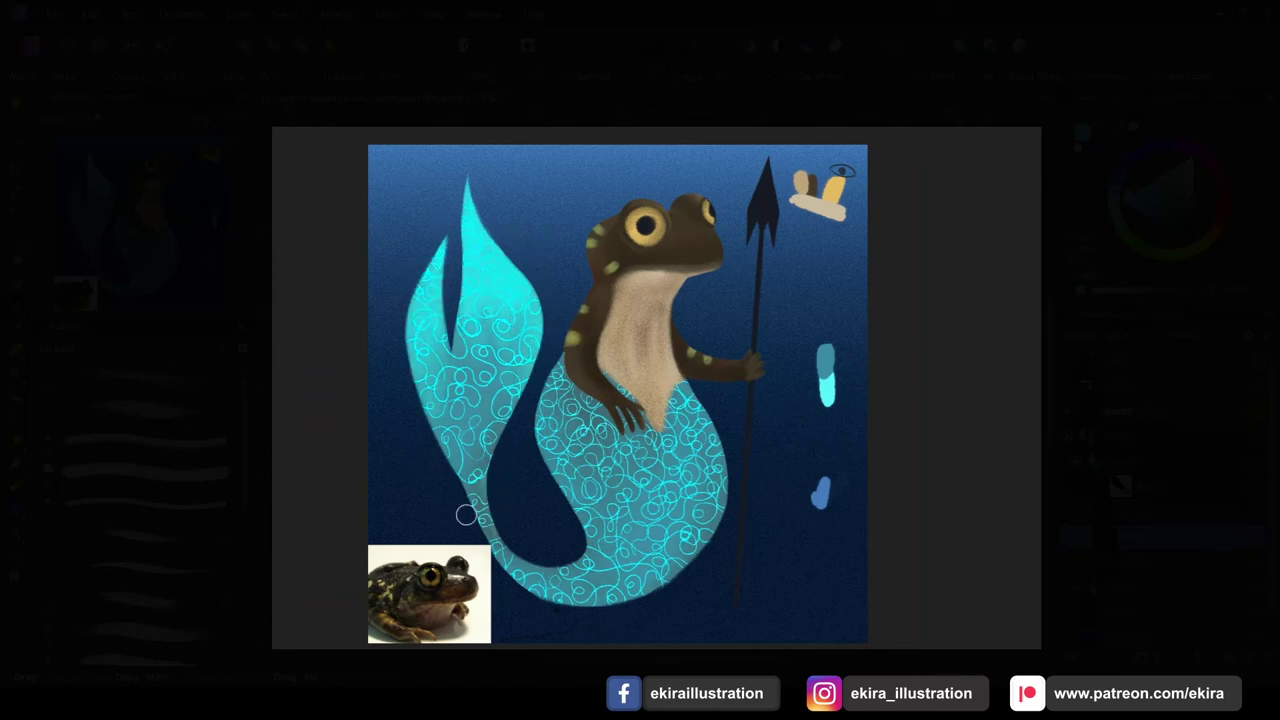
Paint brighter cyan glow along the lower tail curve and right tail edges.
drag(548, 568, 595, 580)
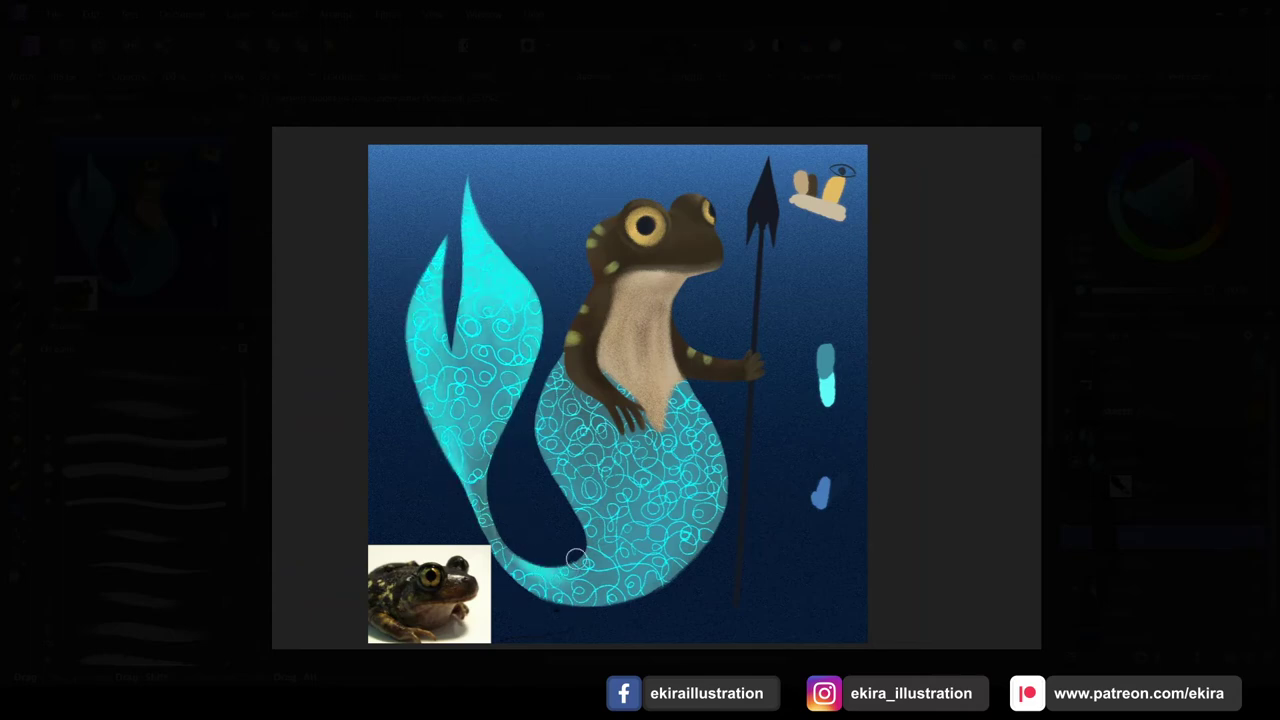
drag(566, 531, 476, 450)
drag(590, 590, 550, 440)
mouse_move(712, 410)
mouse_down()
mouse_move(705, 555)
mouse_move(694, 426)
mouse_move(670, 485)
mouse_up()
mouse_move(560, 440)
mouse_down()
mouse_move(610, 380)
mouse_move(600, 510)
mouse_up()
mouse_move(650, 560)
mouse_down()
mouse_move(722, 426)
mouse_move(650, 500)
mouse_move(560, 450)
mouse_up()
Undo the heavy cyan wash on the tail and softly darken the lower belly and upper tail.
drag(560, 400, 610, 470)
mouse_move(660, 530)
mouse_down()
mouse_move(610, 590)
mouse_move(640, 590)
mouse_up()
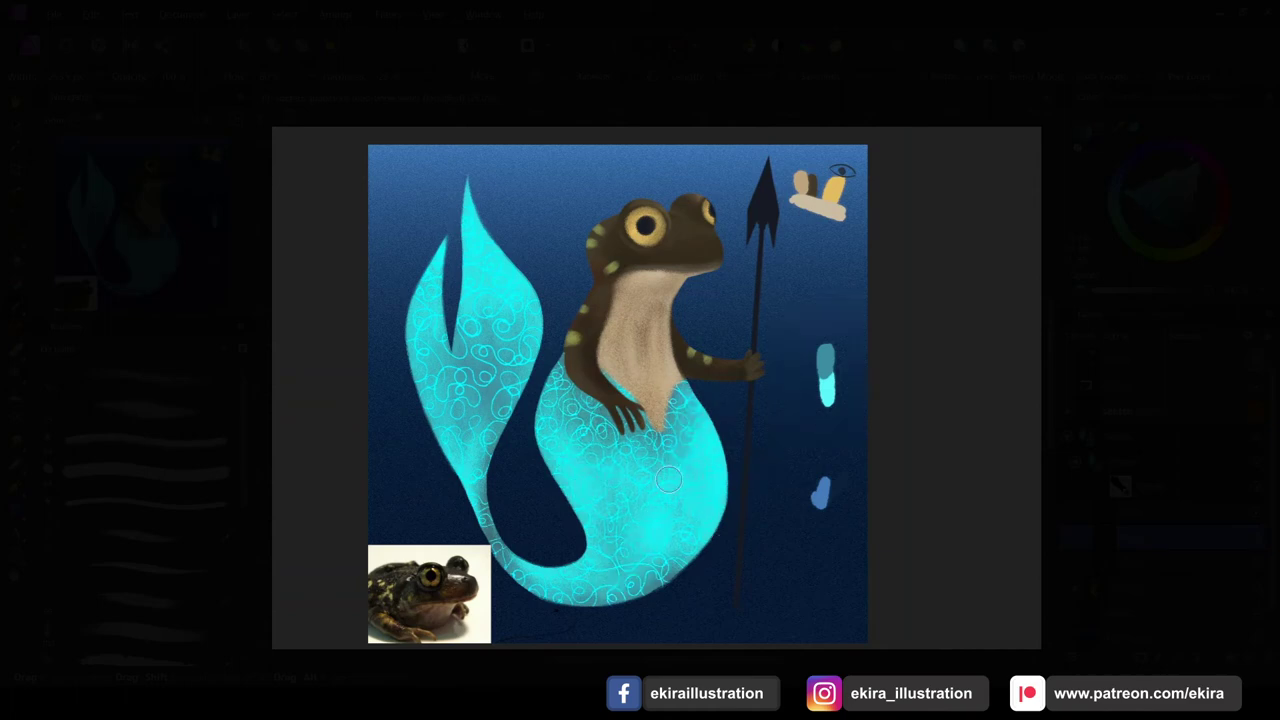
key(ctrl+z)
key(ctrl+z)
key(ctrl+z)
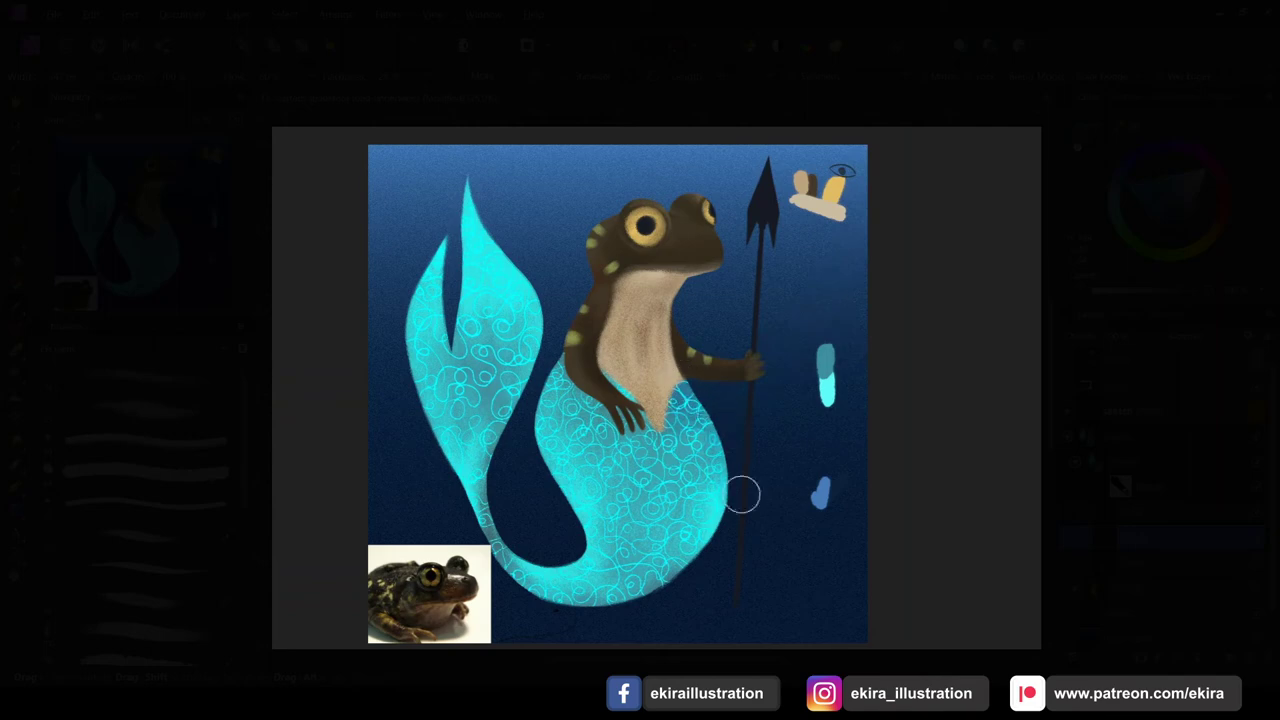
drag(566, 366, 640, 450)
drag(570, 410, 640, 480)
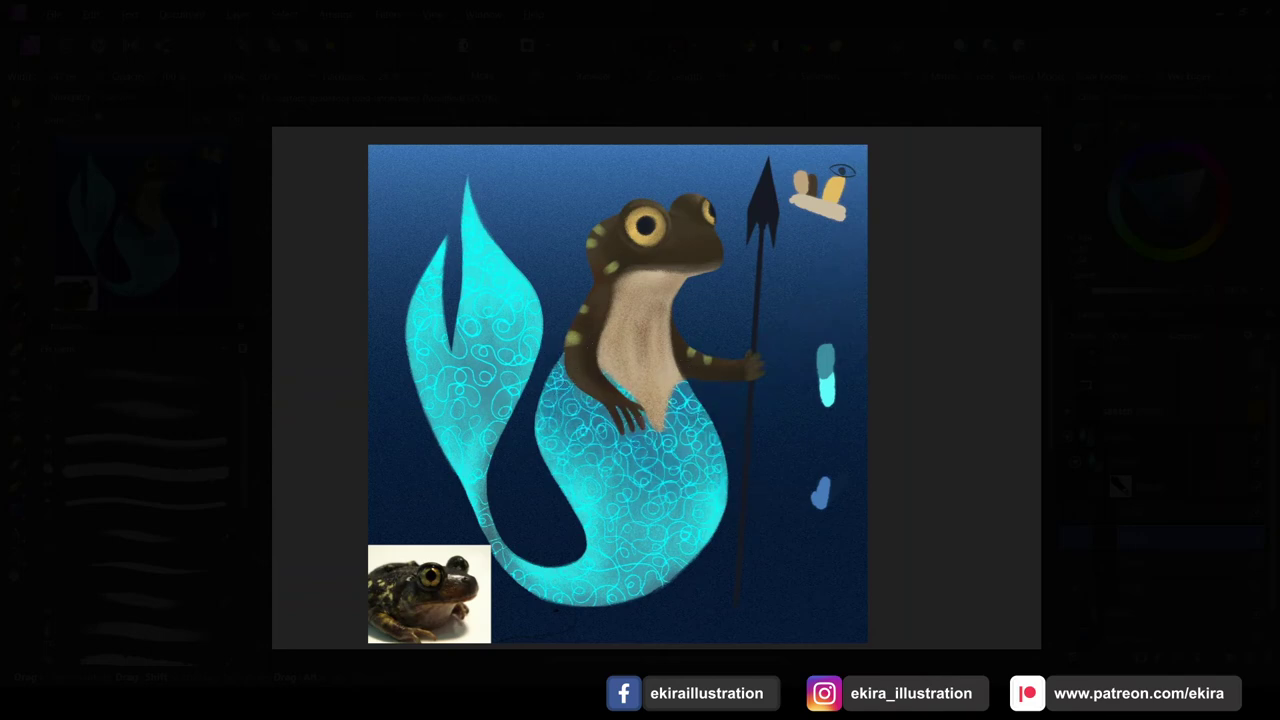
Brighten the belly and upper-tail swirls, then paint the spear tip with the eye's golden yellow.
drag(600, 580, 660, 560)
mouse_move(545, 355)
mouse_down()
mouse_move(665, 390)
mouse_move(680, 420)
mouse_up()
mouse_move(620, 390)
mouse_down()
mouse_move(690, 450)
mouse_move(670, 490)
mouse_up()
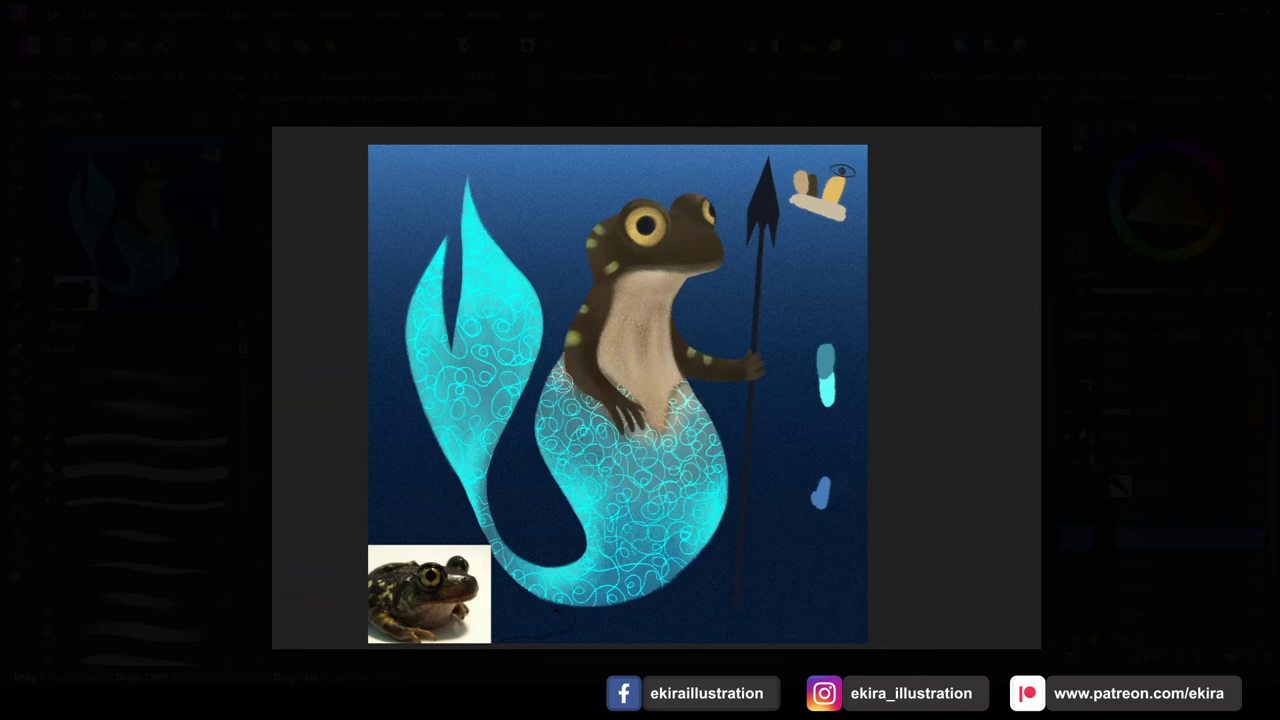
drag(595, 410, 640, 450)
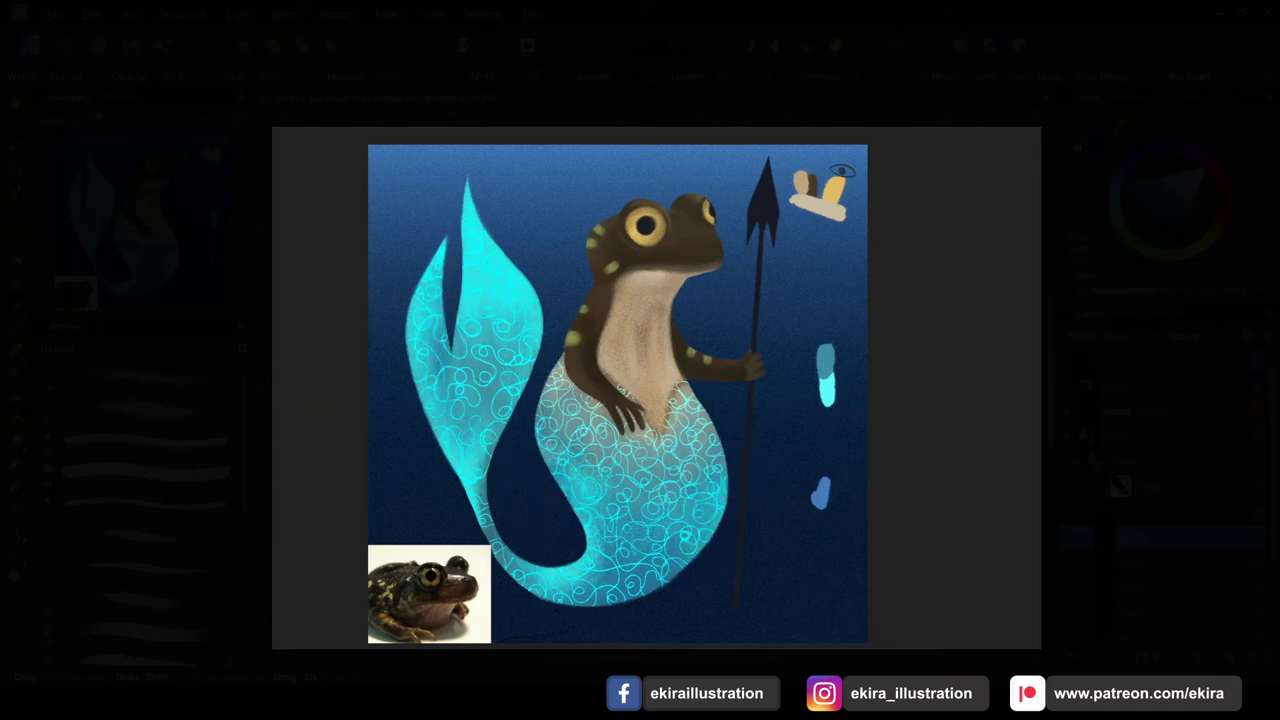
ctrl+click(643, 222)
mouse_move(764, 168)
mouse_down()
mouse_move(748, 346)
mouse_move(754, 517)
mouse_move(738, 590)
mouse_move(734, 427)
mouse_up()
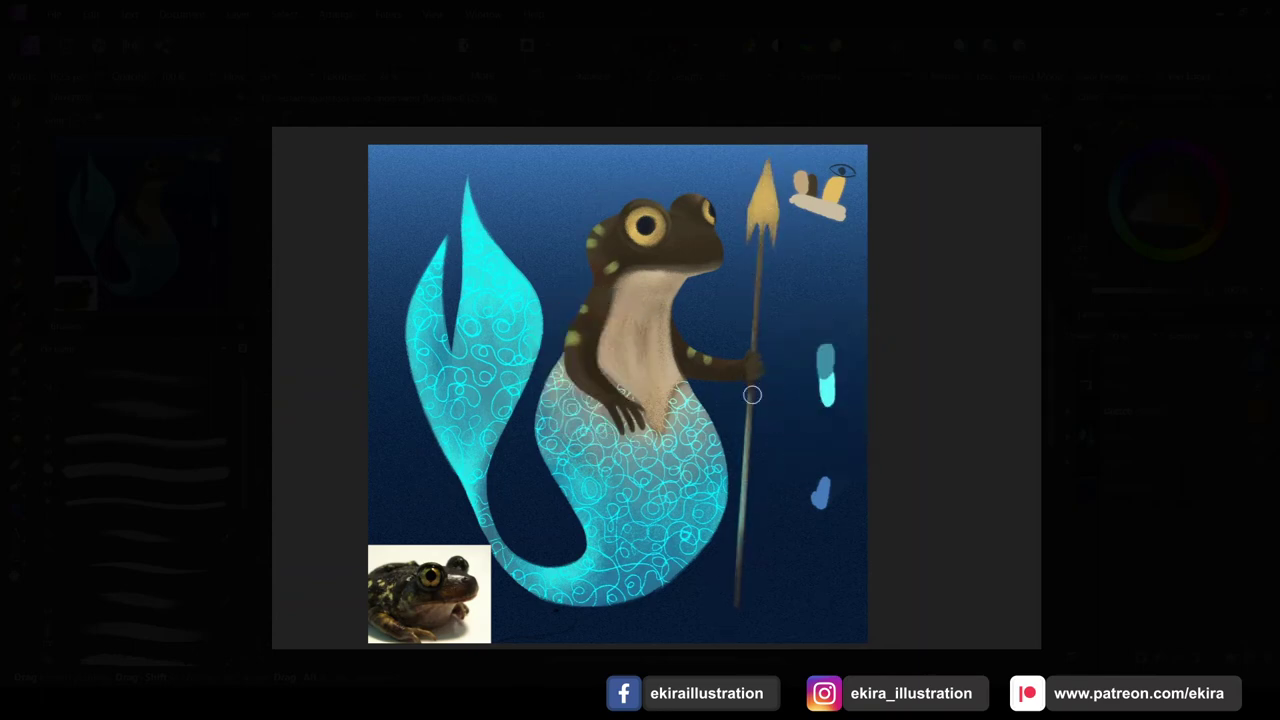
Zoom into the spear head and refine its gold with brighter highlights.
scroll(766, 233, up, 5)
mouse_move(652, 310)
mouse_down()
mouse_move(655, 290)
mouse_move(573, 438)
mouse_up()
drag(580, 260, 572, 390)
mouse_move(604, 315)
mouse_down()
mouse_move(598, 425)
mouse_move(577, 382)
mouse_up()
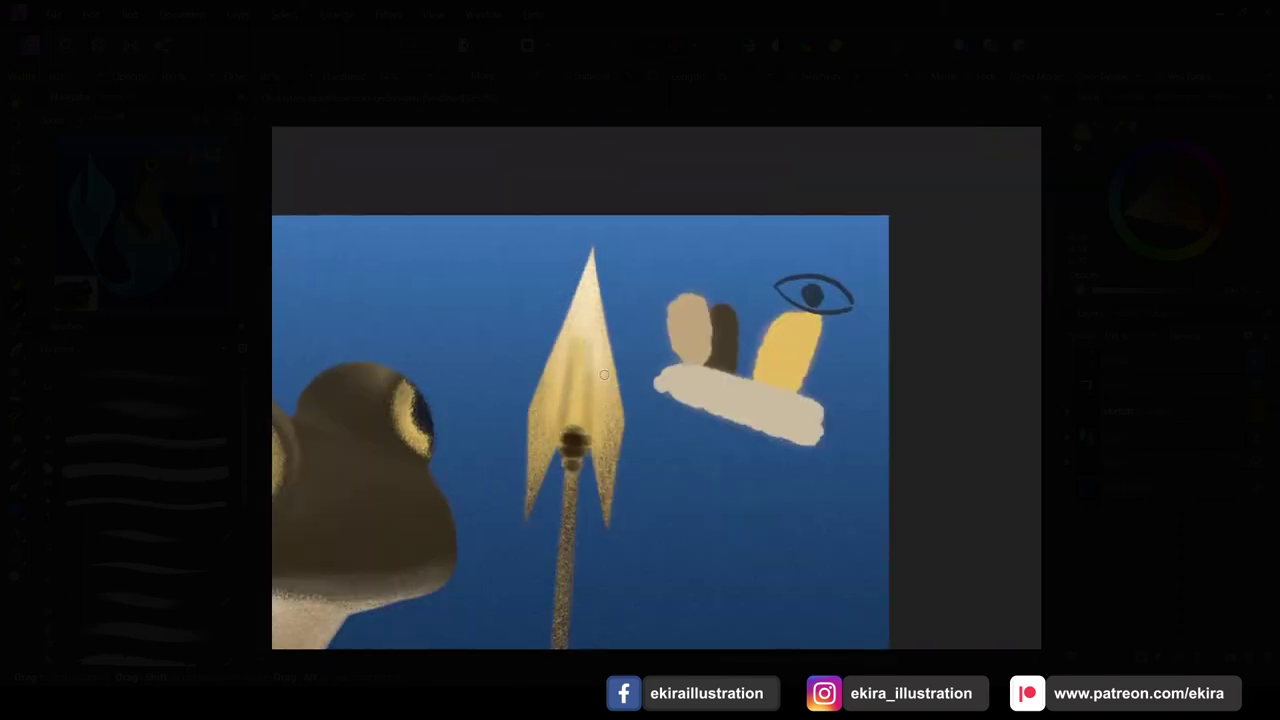
drag(669, 309, 709, 317)
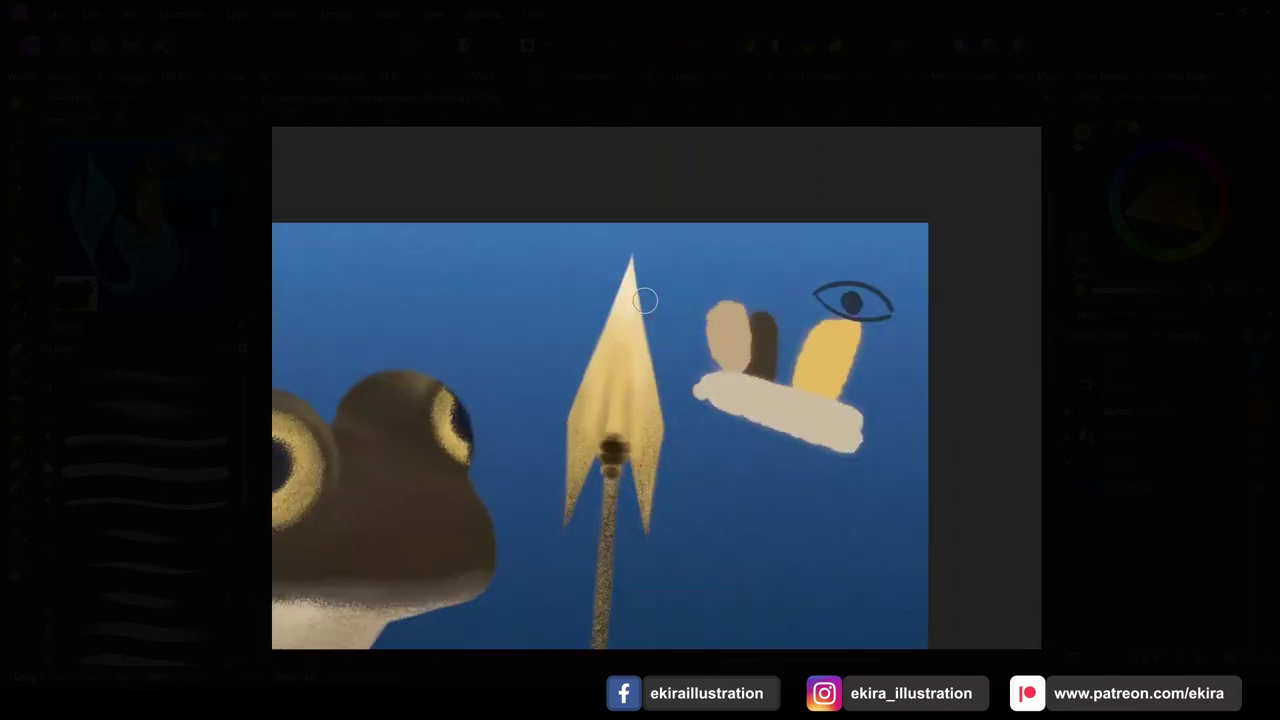
Add green glow to the back spots, brighten the upper-tail scales, and give the eye a cyan glint.
scroll(709, 317, down, 5)
scroll(709, 317, down, 3)
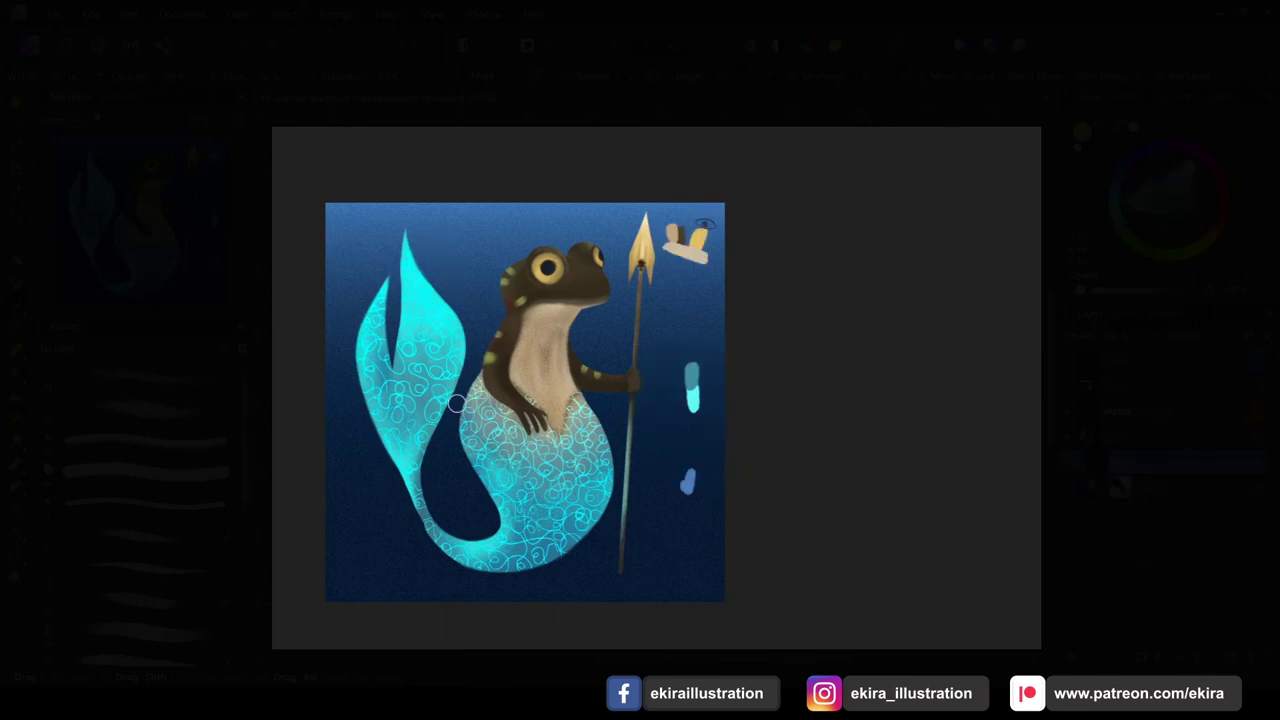
drag(500, 310, 492, 360)
drag(505, 265, 500, 300)
drag(548, 398, 586, 440)
mouse_move(540, 370)
mouse_down()
mouse_move(500, 447)
mouse_move(510, 485)
mouse_up()
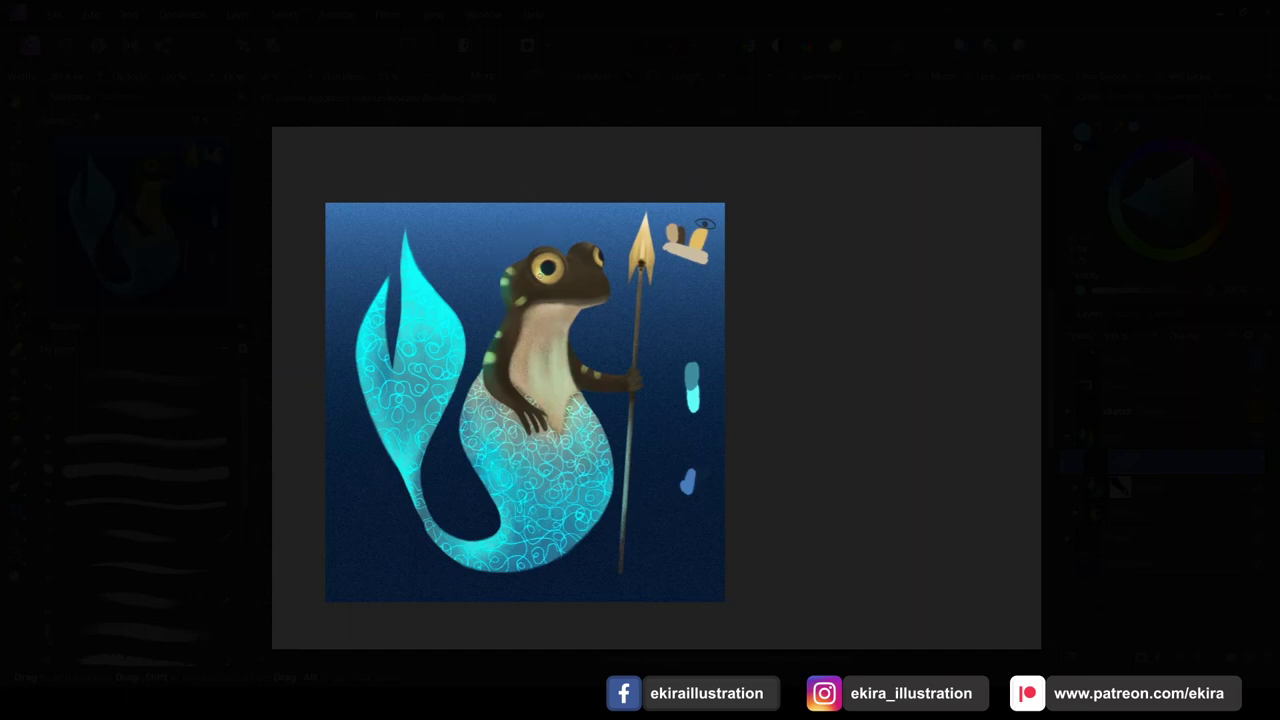
click(547, 268)
Zoom to the head and paint a curved mouth line under the snout.
scroll(601, 250, up, 5)
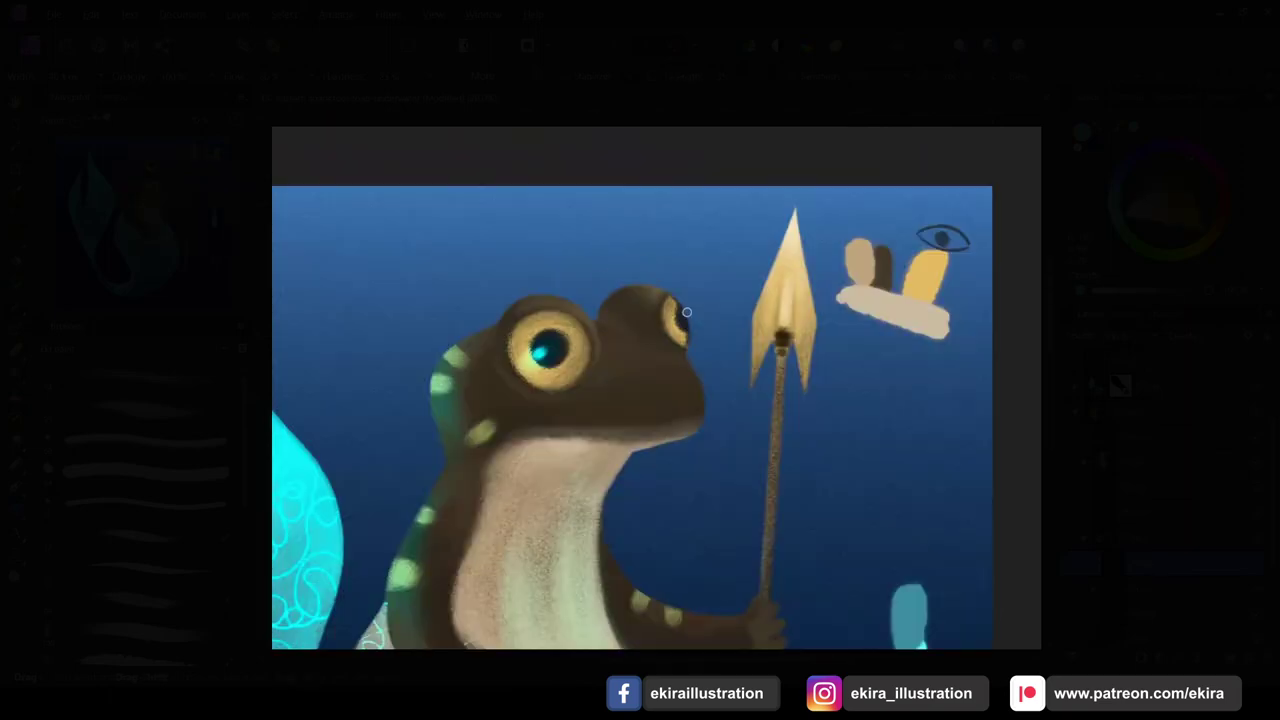
scroll(687, 438, down, 5)
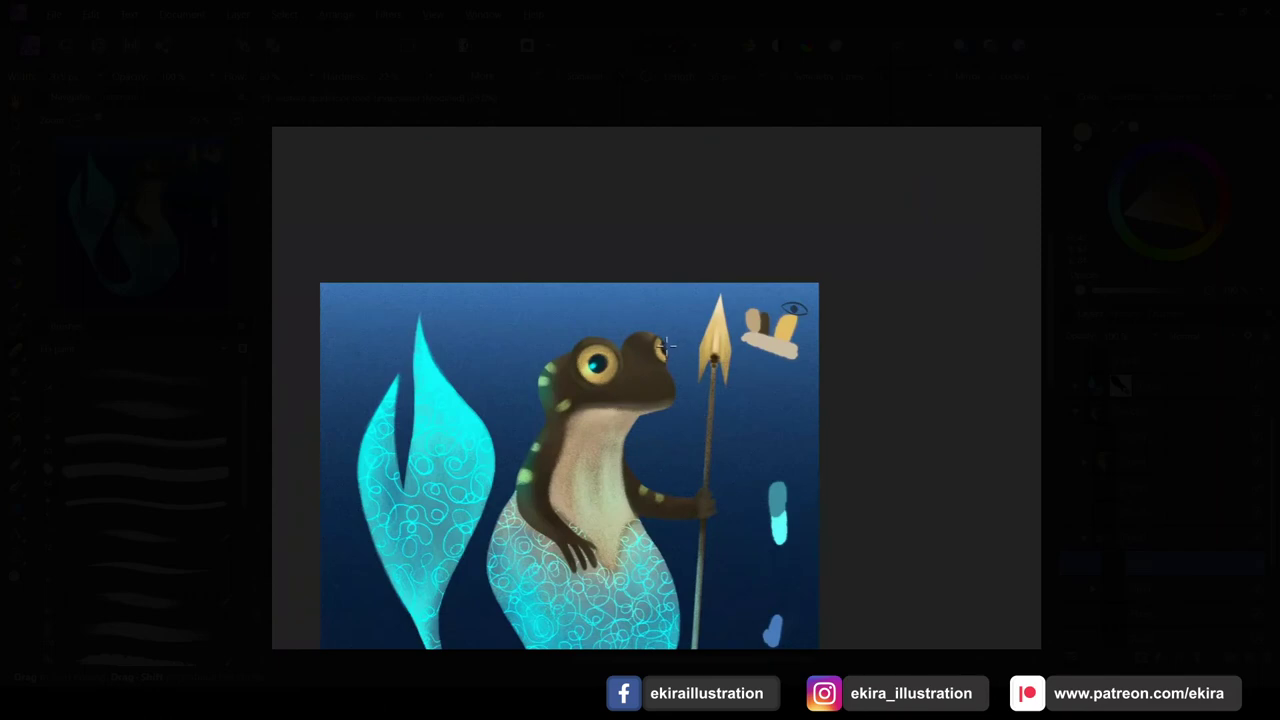
scroll(680, 323, up, 6)
scroll(712, 300, down, 5)
drag(668, 376, 632, 358)
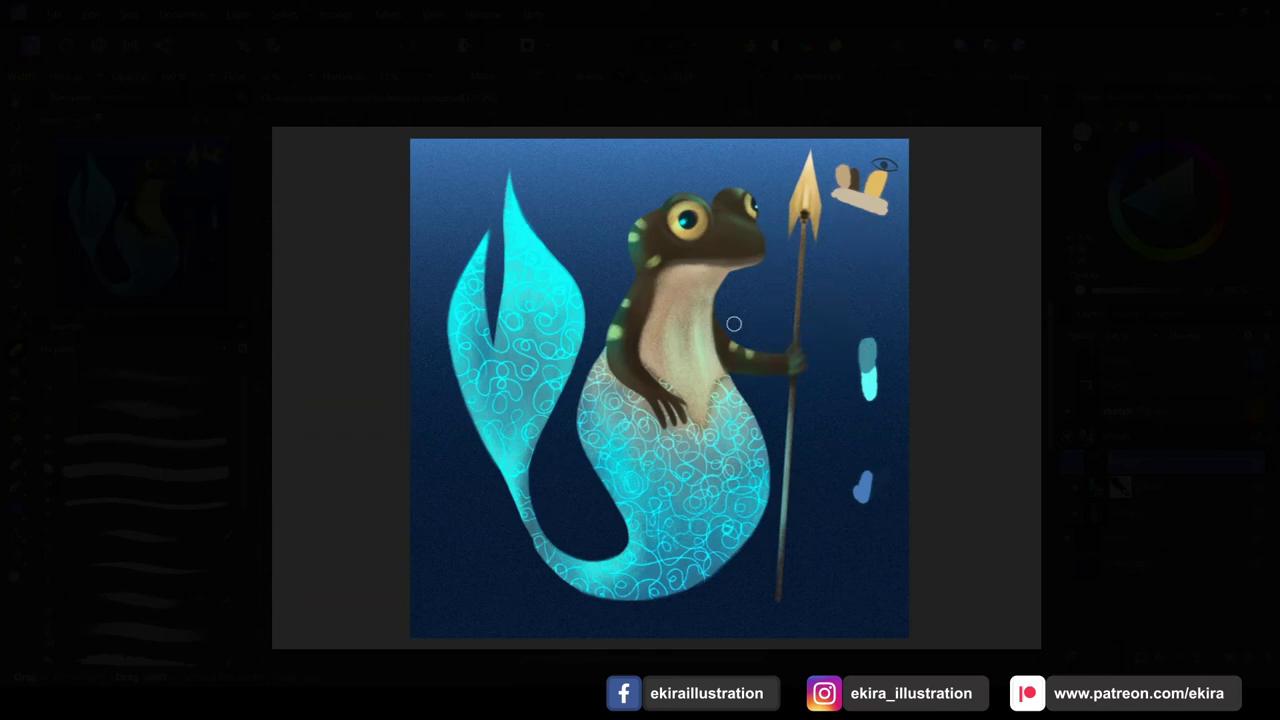
With a smaller brush, make the lower tail swirls bluer and brighter and darken the chest.
drag(680, 273, 680, 273)
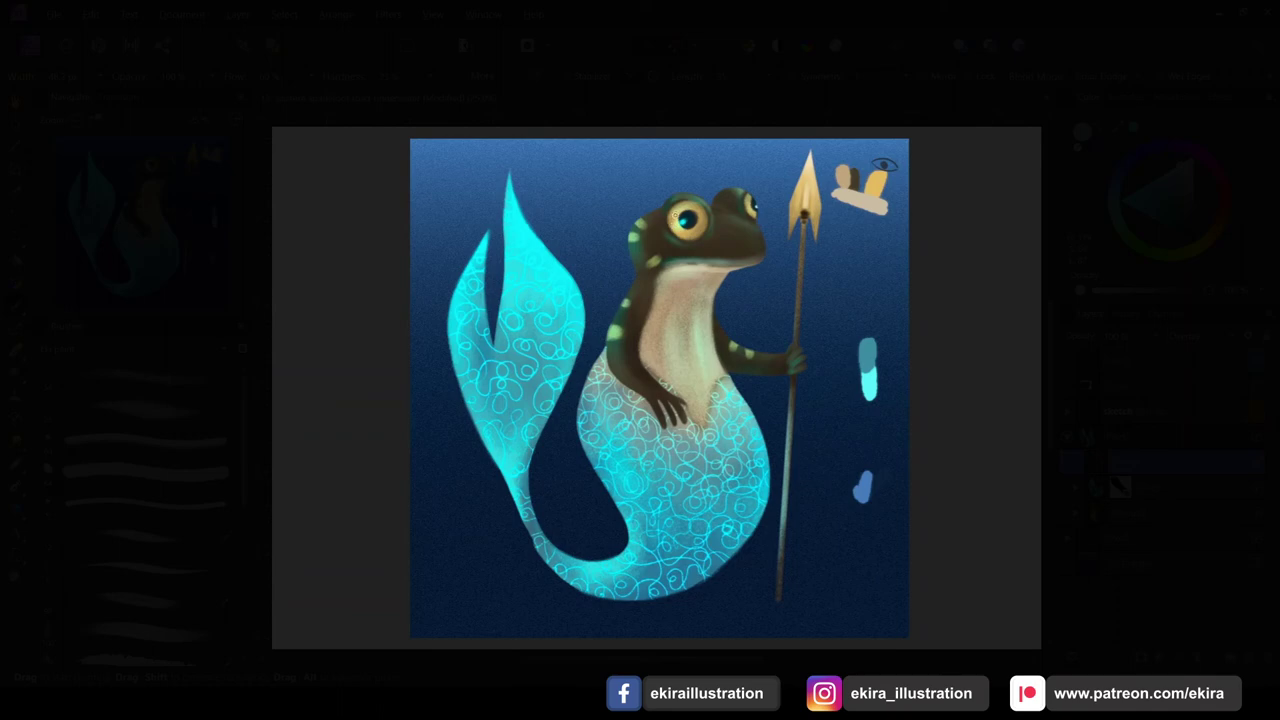
drag(668, 345, 668, 345)
mouse_move(600, 420)
mouse_down()
mouse_move(650, 470)
mouse_move(720, 350)
mouse_up()
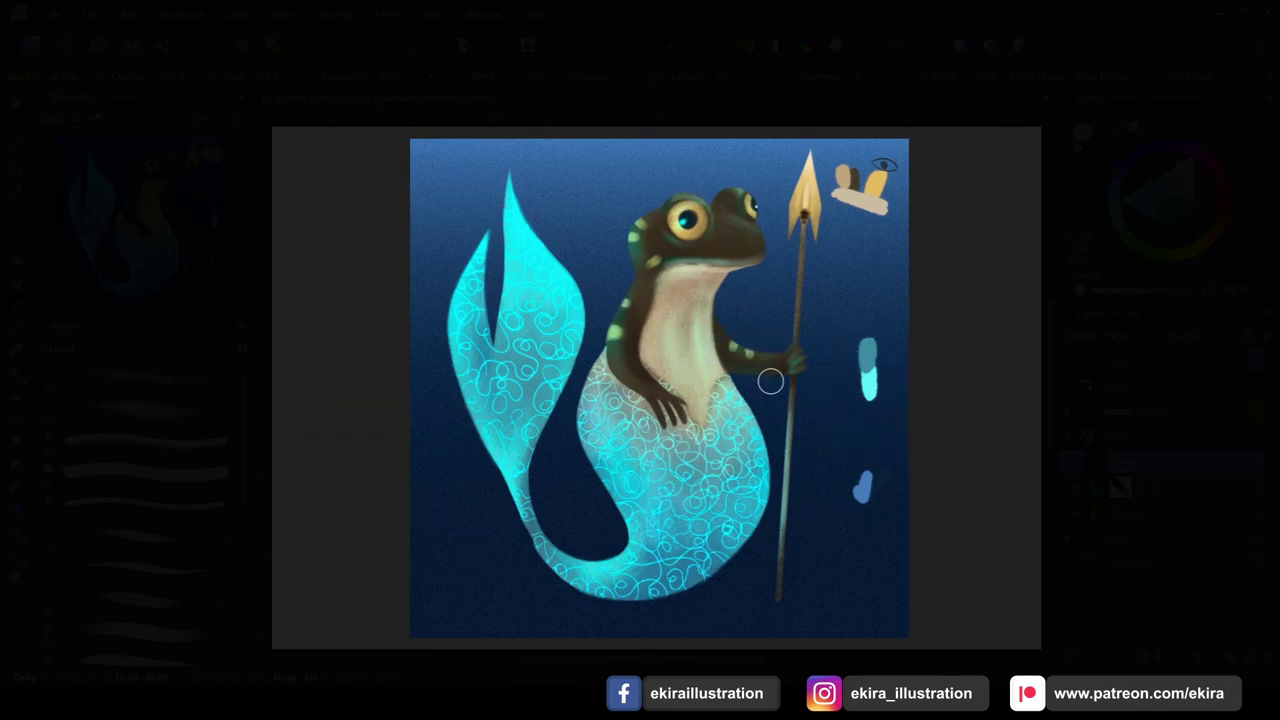
drag(762, 436, 737, 564)
drag(660, 490, 697, 410)
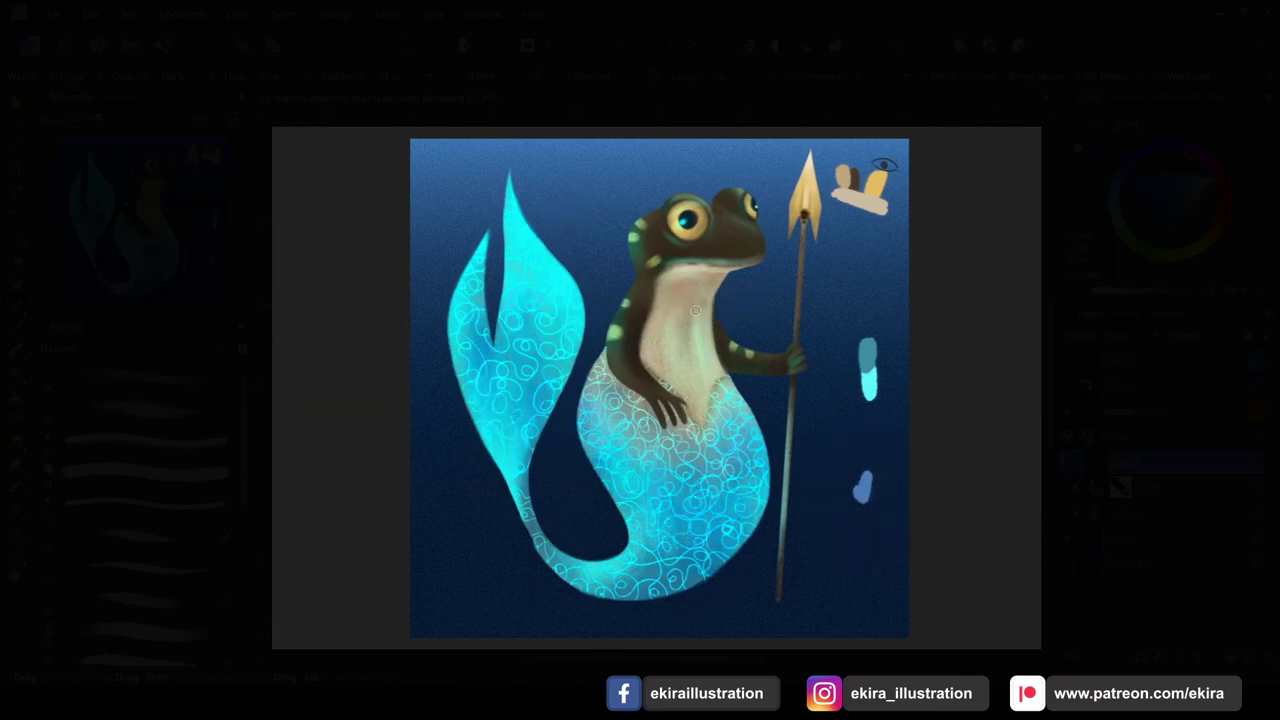
drag(695, 310, 685, 344)
Shade the pale chest and neck darker and along the arm toward the spear hand.
mouse_move(706, 285)
mouse_down()
mouse_move(680, 298)
mouse_move(690, 320)
mouse_move(650, 380)
mouse_up()
drag(728, 352, 787, 369)
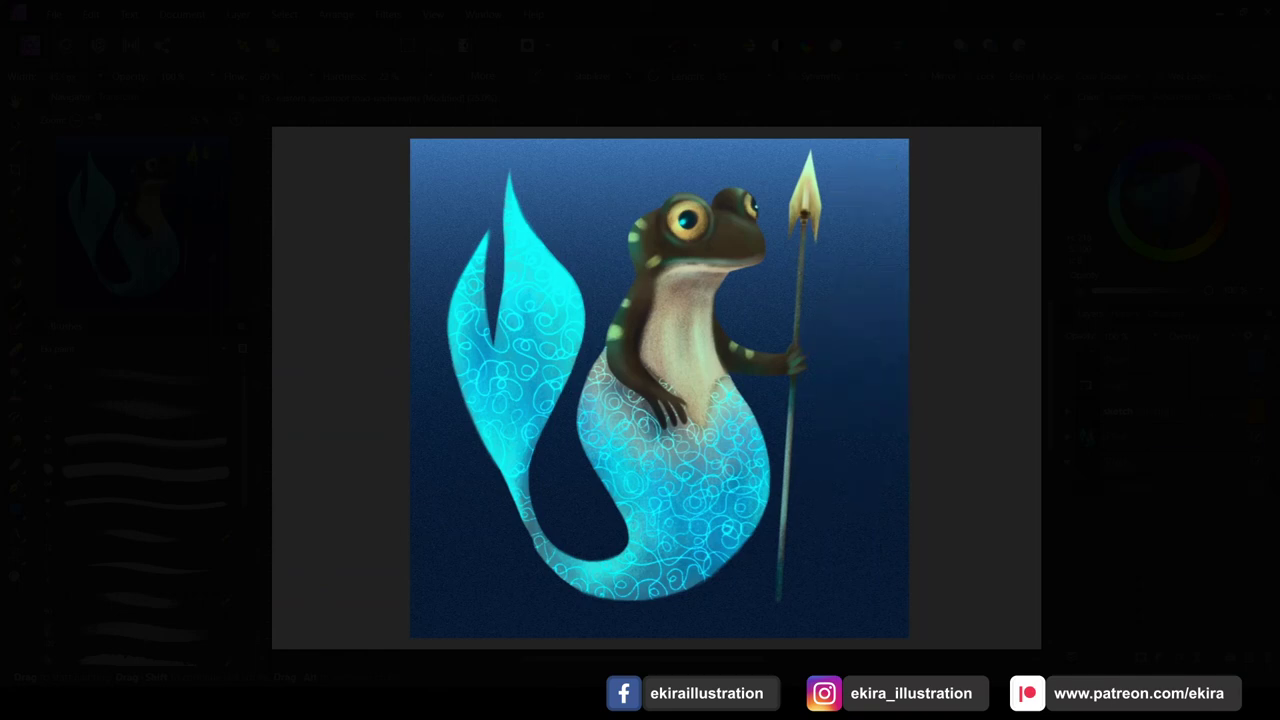
Shrink the painted frog-mermaid slightly with a corner-handle transform and apply it.
key(ctrl+t)
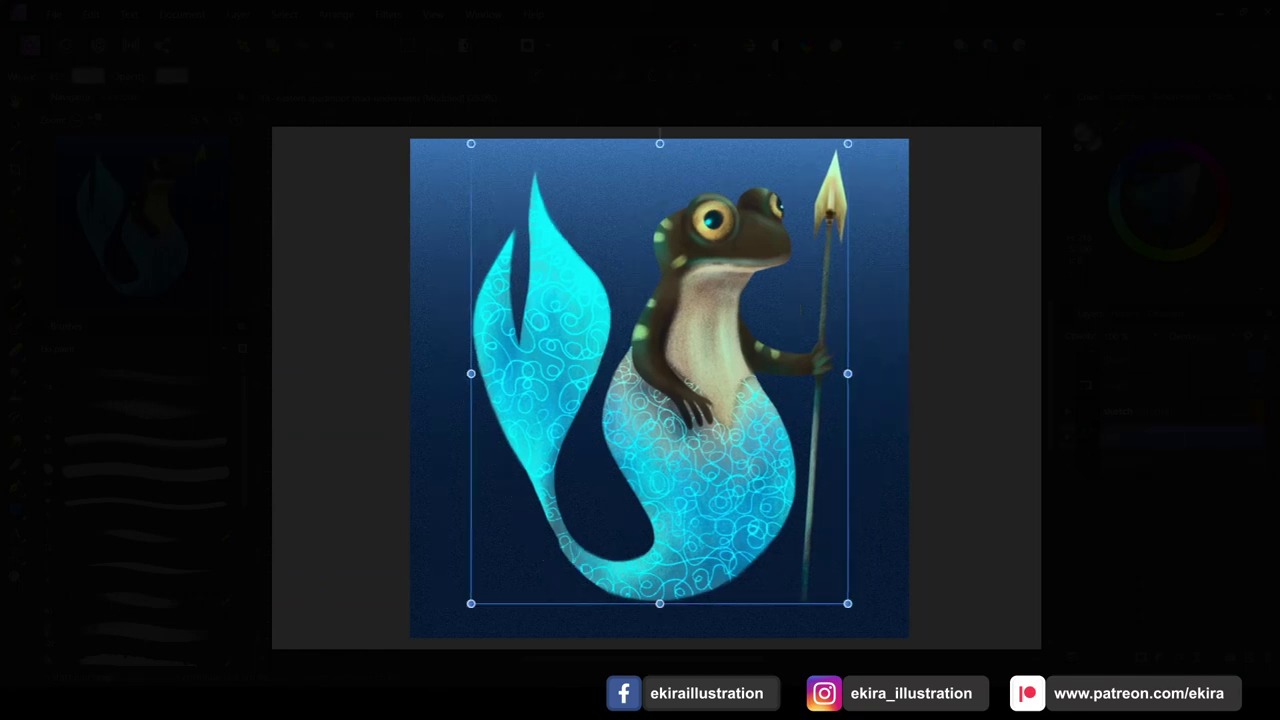
drag(909, 638, 857, 586)
key(Return)
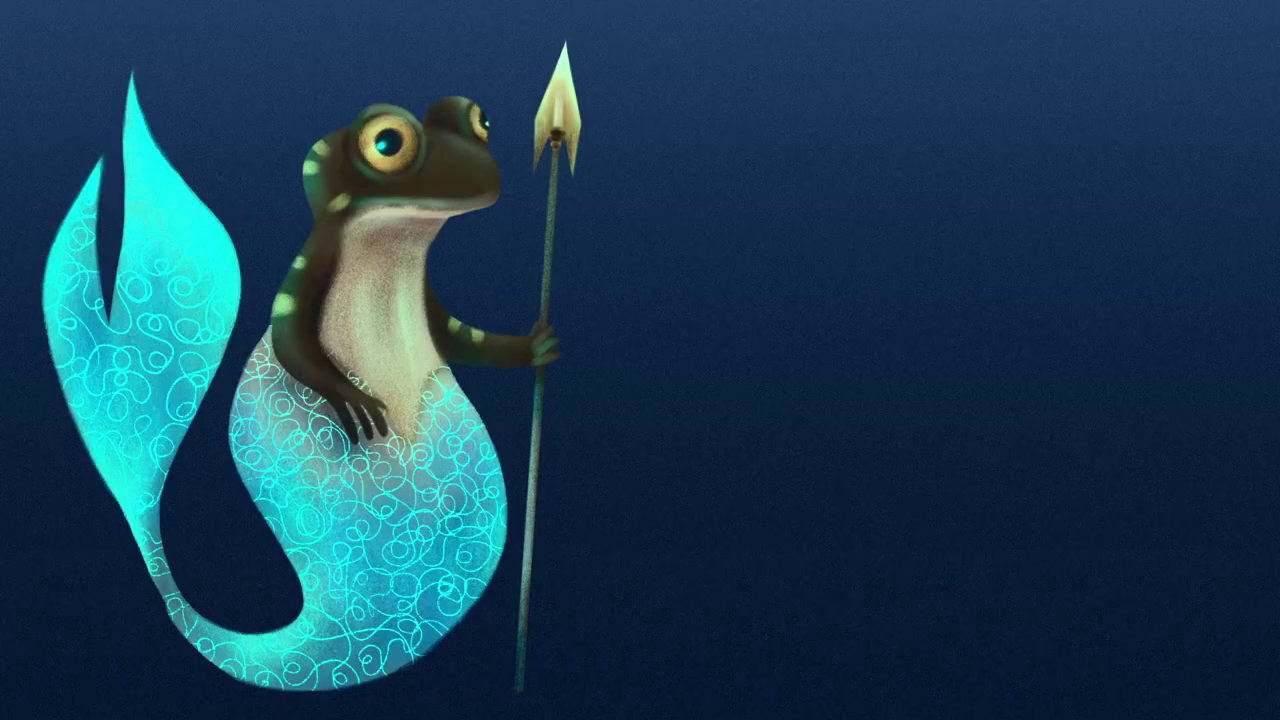